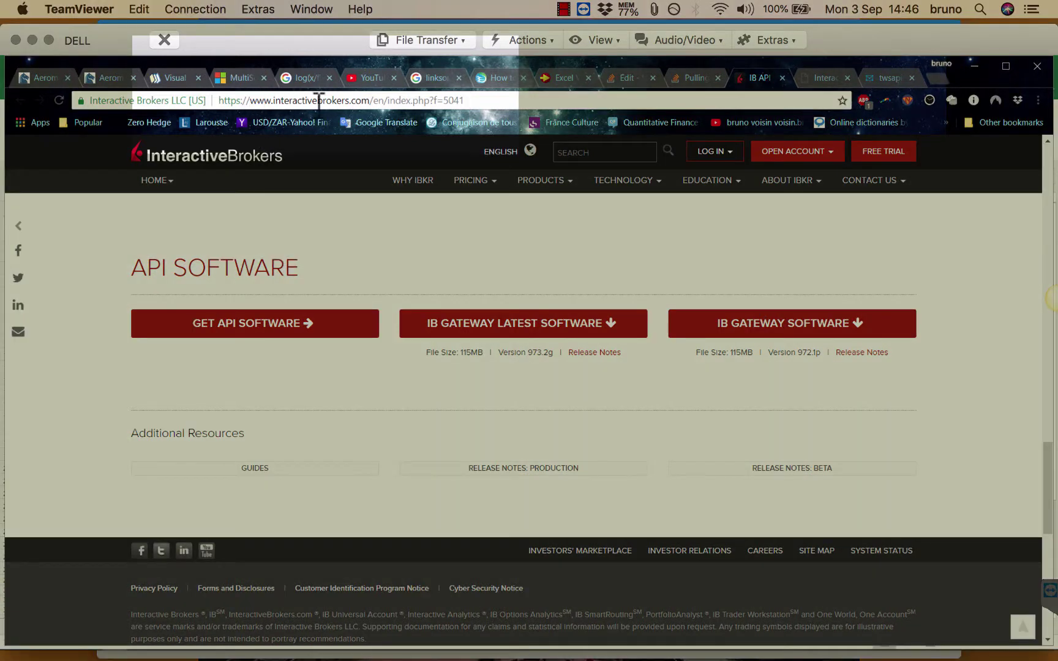
- Get the API software from the Interactive Brokers site, accepting the non-commercial license and going to the Windows stable and latest downloads
{"action": "left_click", "coordinate": [245, 335]}
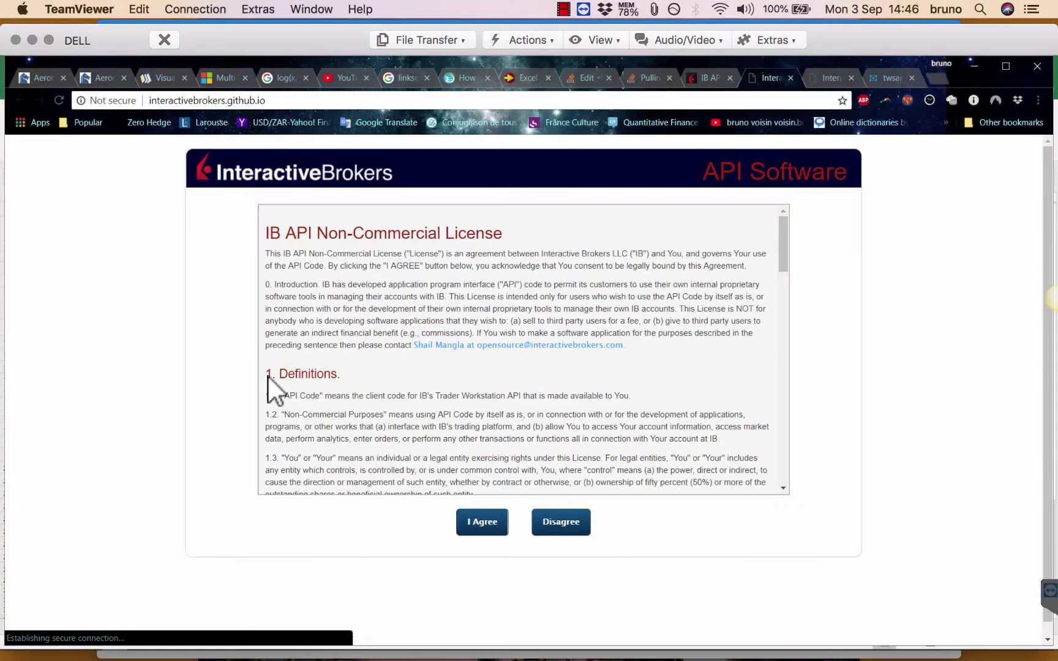
{"action": "left_click", "coordinate": [483, 522]}
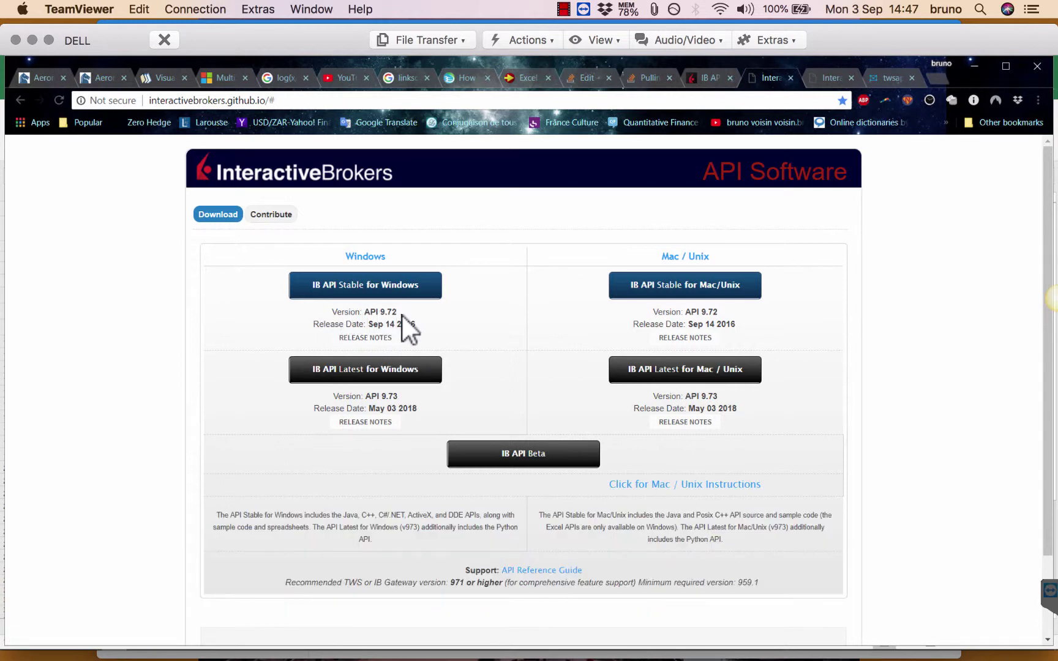
{"action": "left_click", "coordinate": [325, 292]}
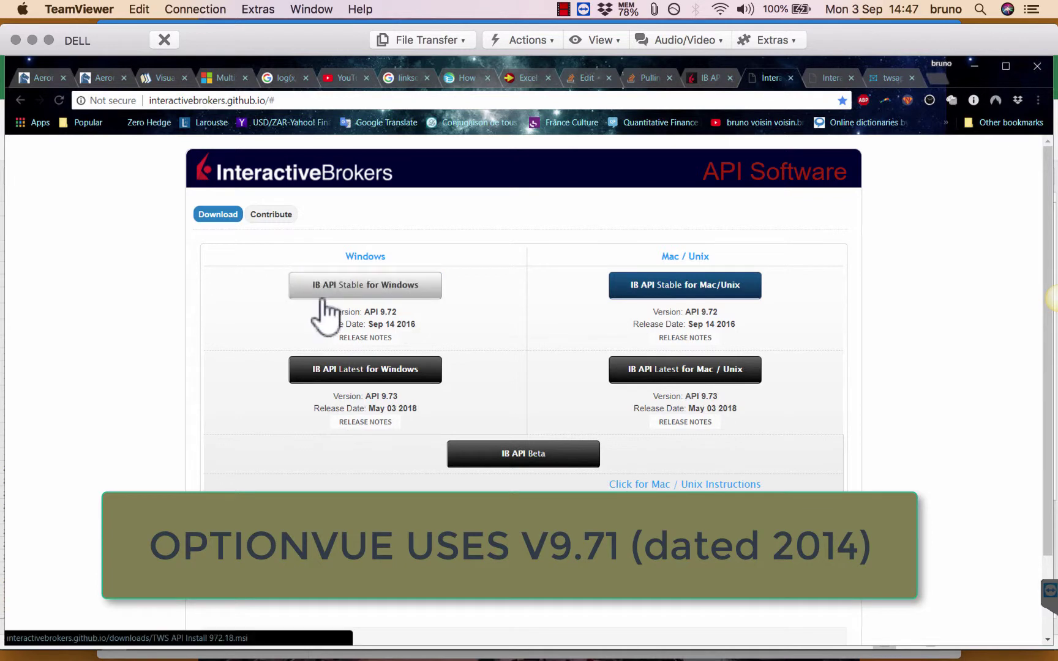
{"action": "left_click", "coordinate": [366, 378]}
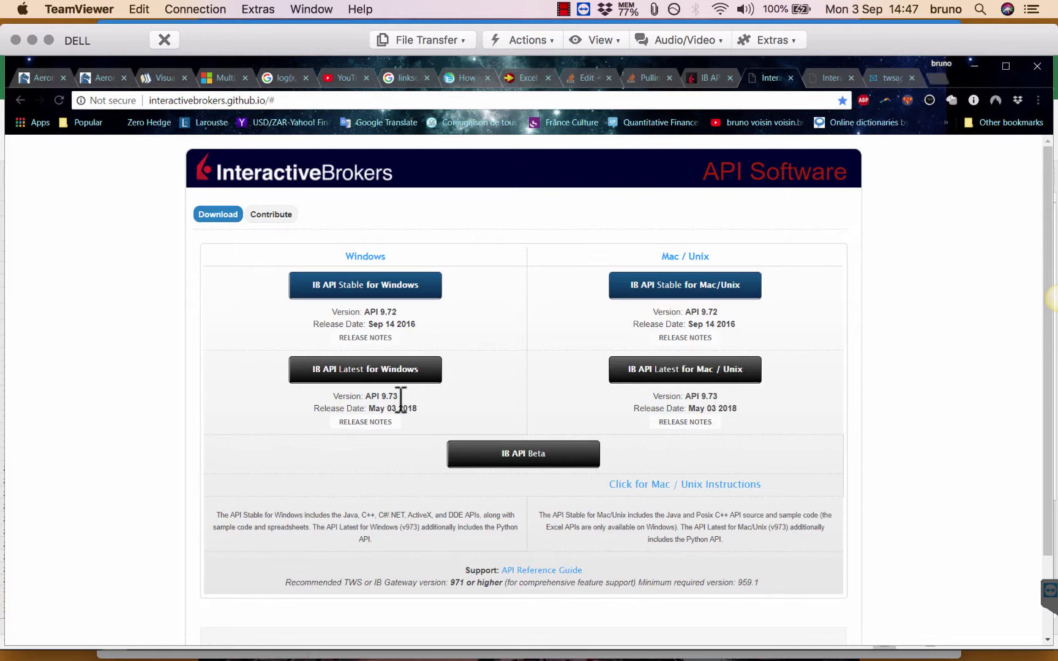
- Show the twsapi group's topics and bring up the OpVue8 folder in File Explorer
{"action": "left_click", "coordinate": [887, 78]}
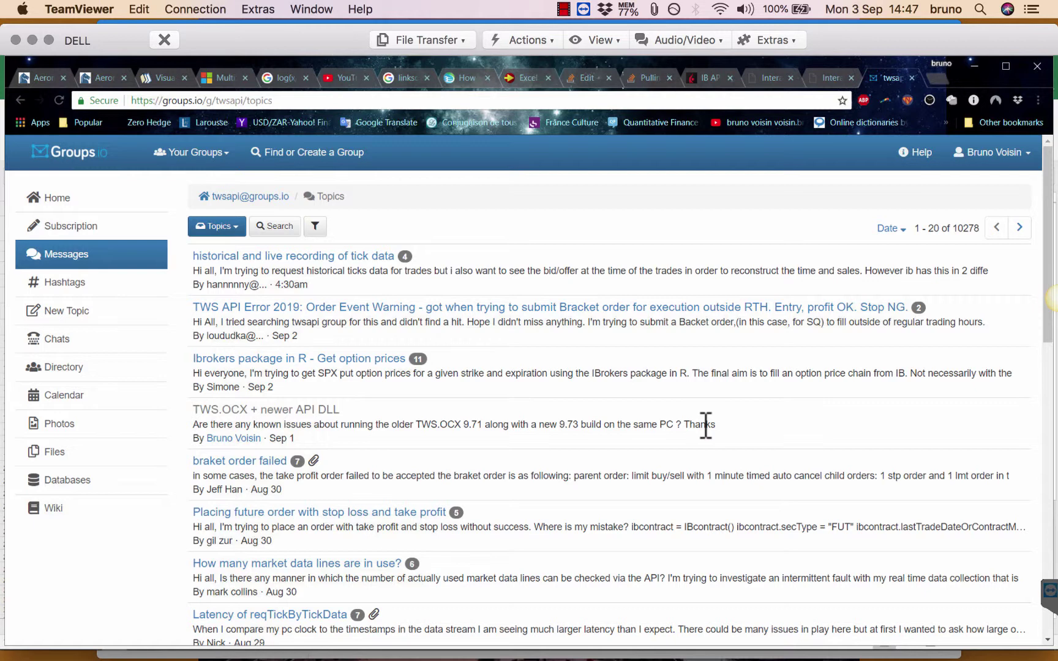
{"action": "mouse_move", "coordinate": [196, 658]}
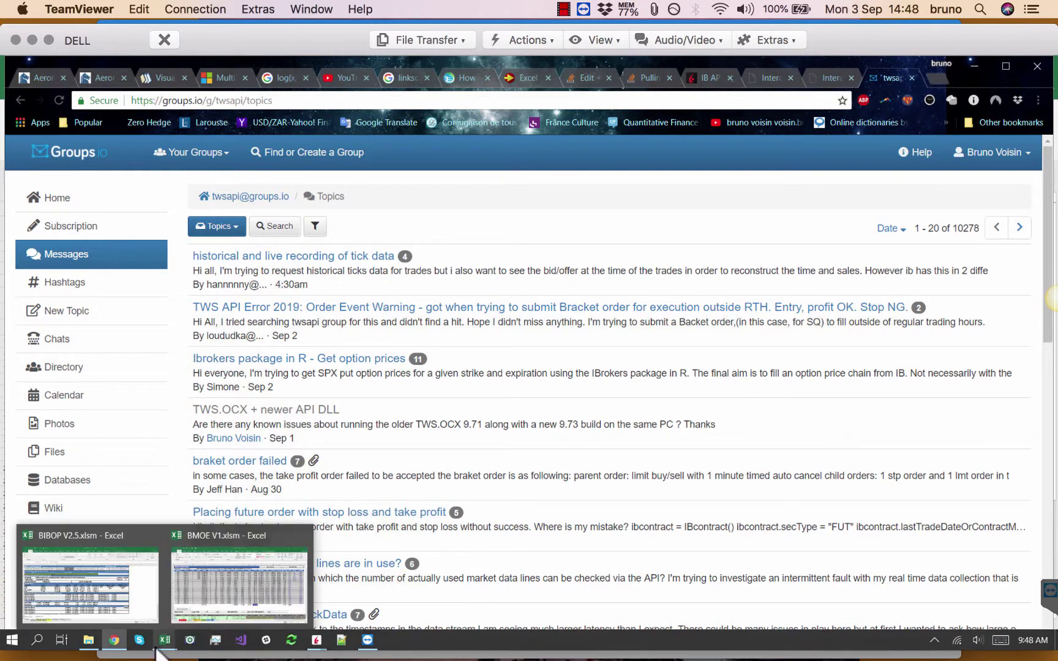
{"action": "mouse_move", "coordinate": [90, 646]}
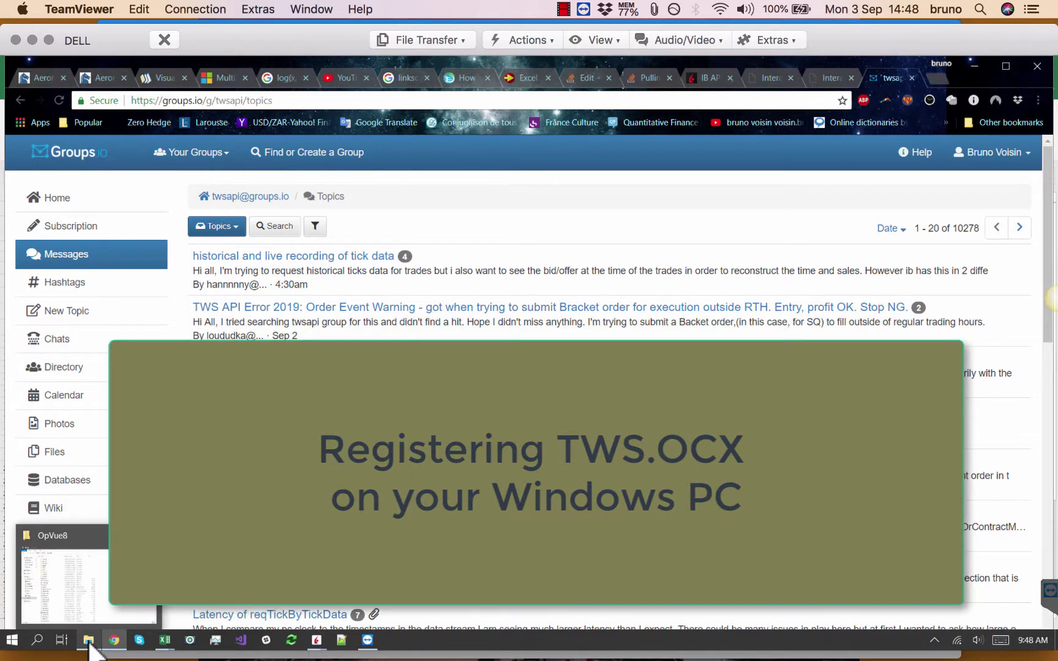
{"action": "left_click", "coordinate": [99, 577]}
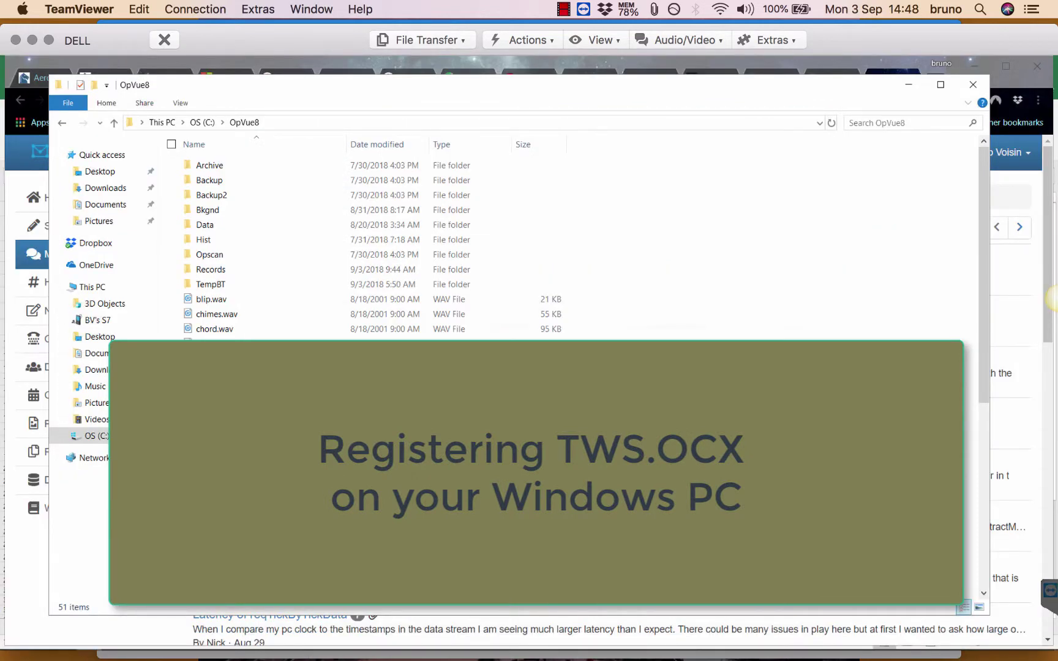
- Open the RegTWS.bat batch file from the OpVue8 folder in Notepad to read its commands
{"action": "scroll", "coordinate": [367, 245], "scroll_direction": "down", "scroll_amount": 5}
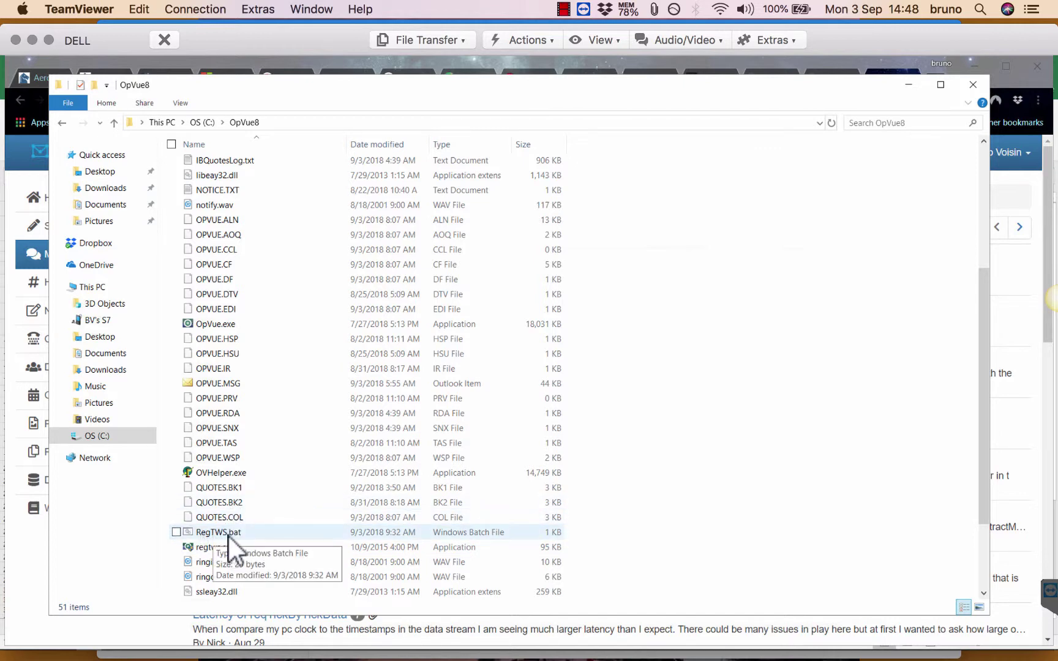
{"action": "right_click", "coordinate": [228, 537]}
{"action": "left_click", "coordinate": [98, 225]}
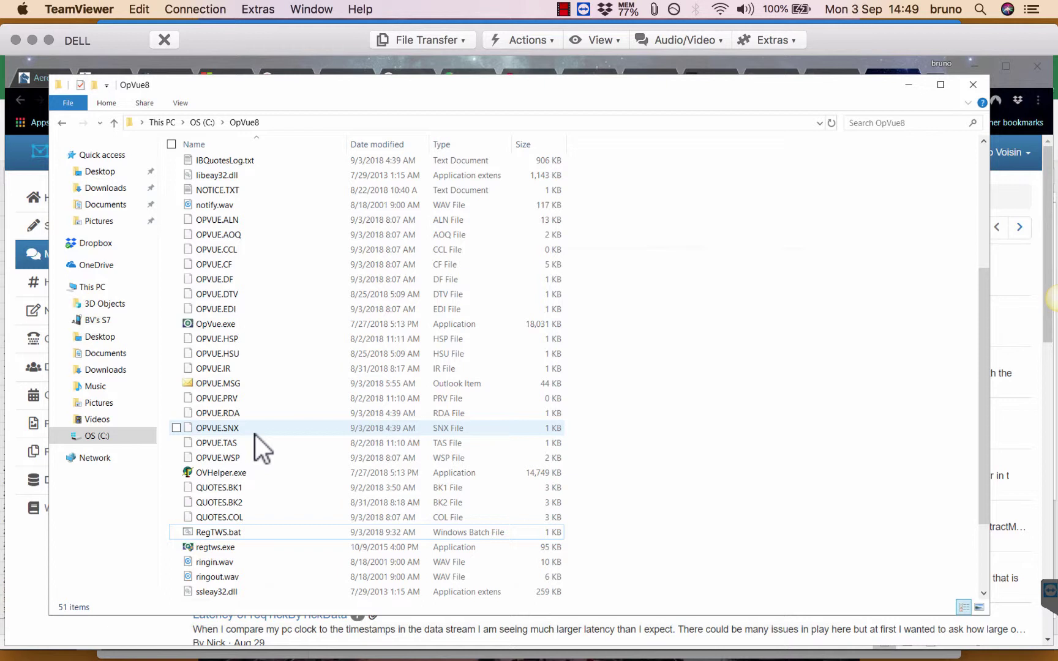
- Run RegTWS.bat to register tws.ocx, dismissing the RegSvr32 message and the paused console window
{"action": "double_click", "coordinate": [226, 529]}
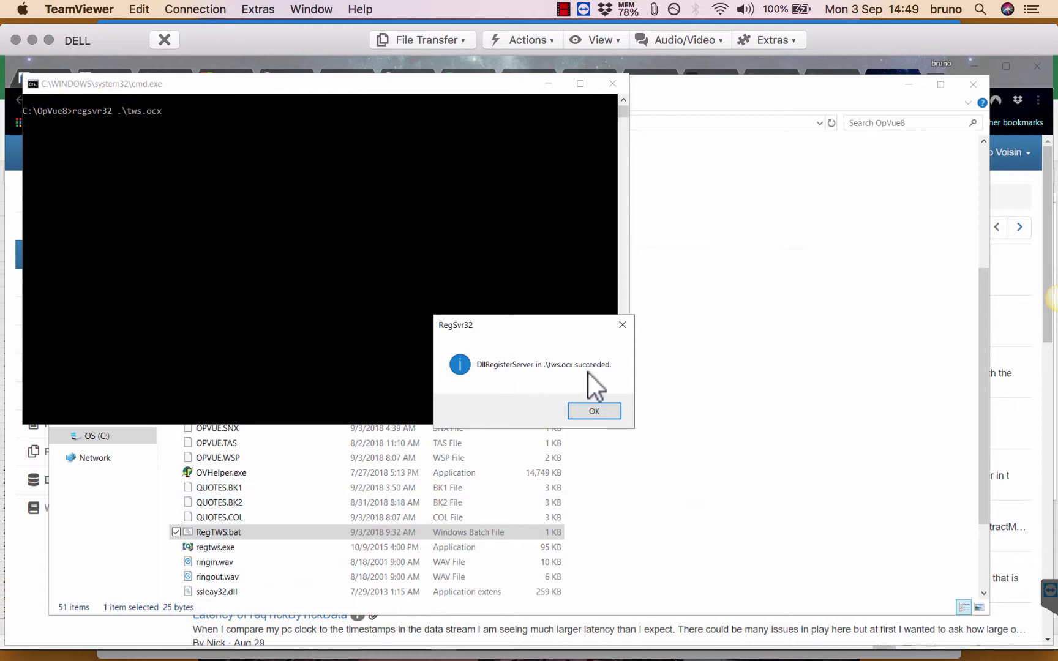
{"action": "left_click", "coordinate": [594, 410]}
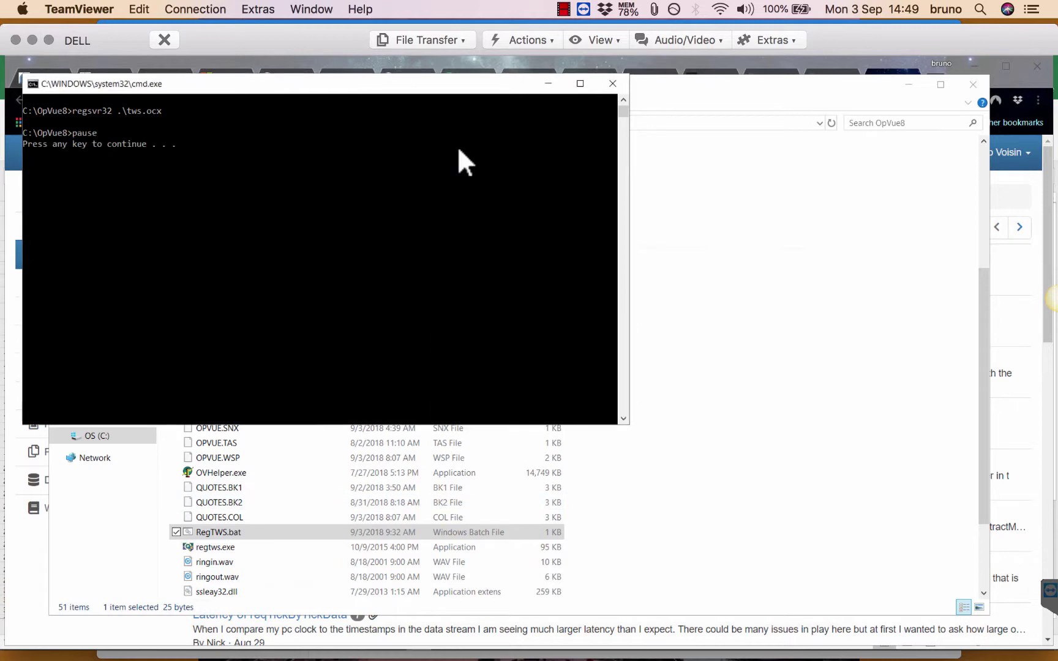
{"action": "key", "text": "Return"}
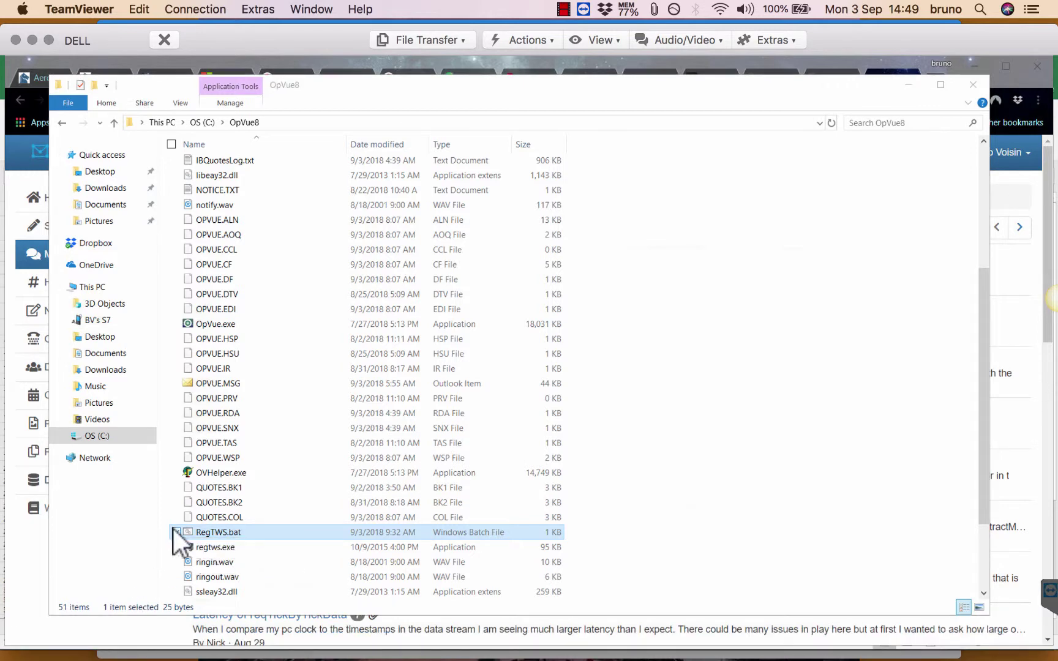
- Launch a command prompt on the remote PC by running cmd
{"action": "key", "text": "super"}
{"action": "type", "text": "run"}
{"action": "left_click", "coordinate": [145, 194]}
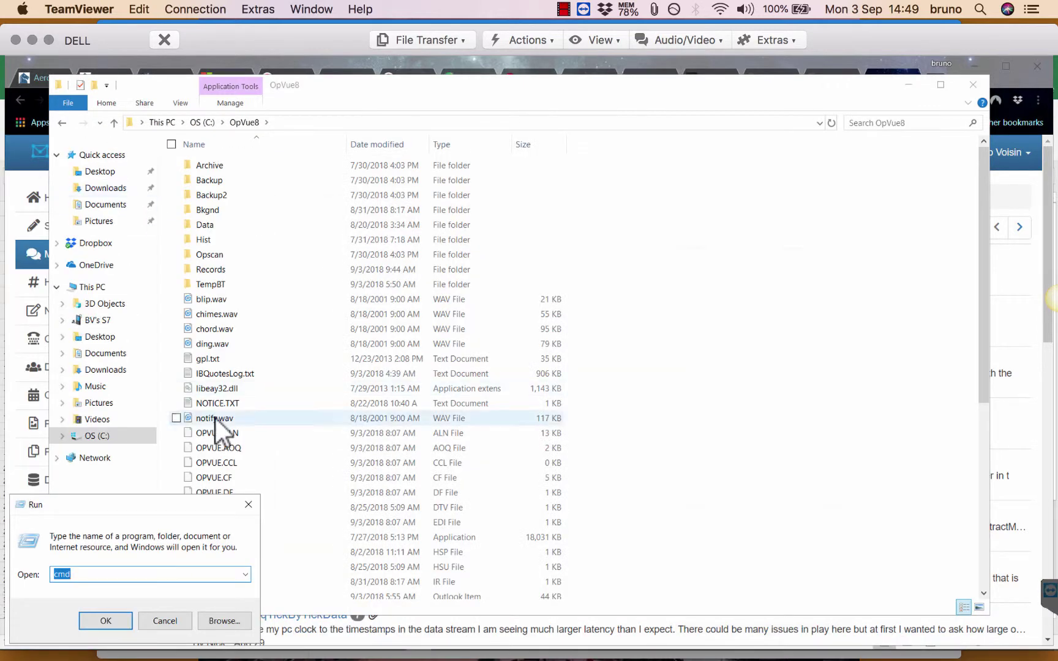
{"action": "left_click", "coordinate": [105, 620]}
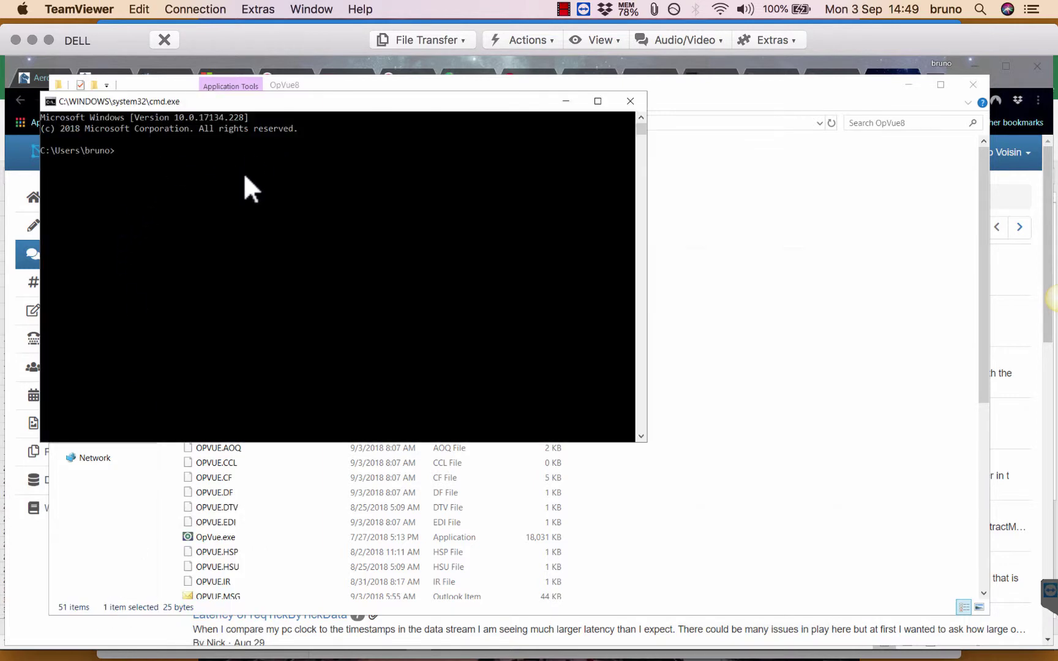
- Run regsvr32 on its own in the command prompt to bring up its usage help, and dismiss the message
{"action": "type", "text": "regsrvr32"}
{"action": "key", "text": "Return"}
{"action": "key", "text": "Up"}
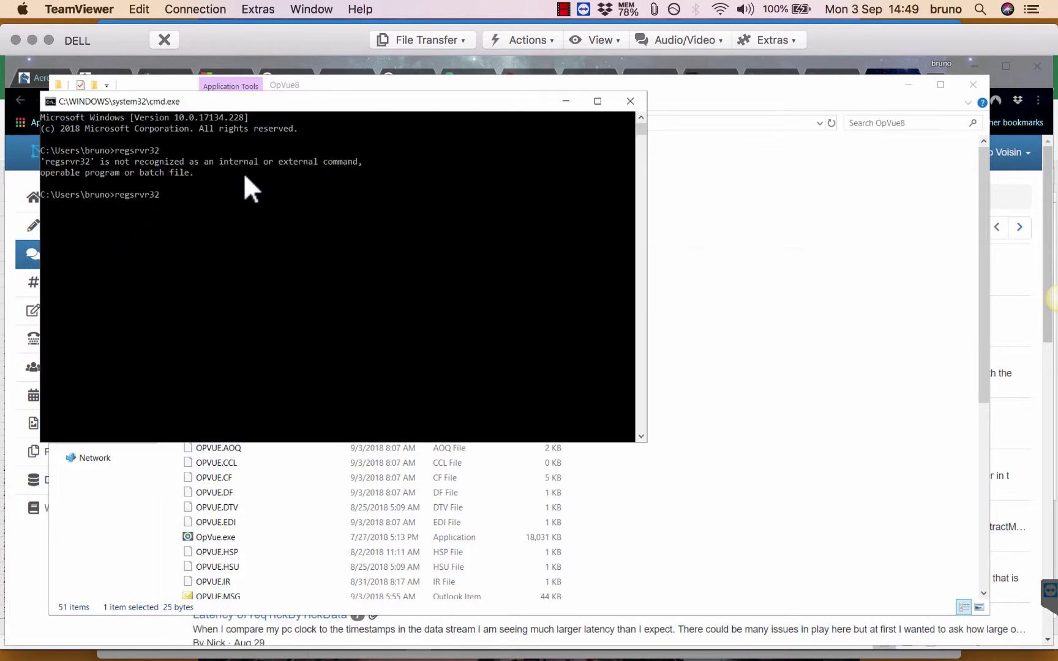
{"action": "key", "text": "Left"}
{"action": "key", "text": "Left"}
{"action": "key", "text": "Left"}
{"action": "key", "text": "Left"}
{"action": "key", "text": "BackSpace"}
{"action": "key", "text": "Return"}
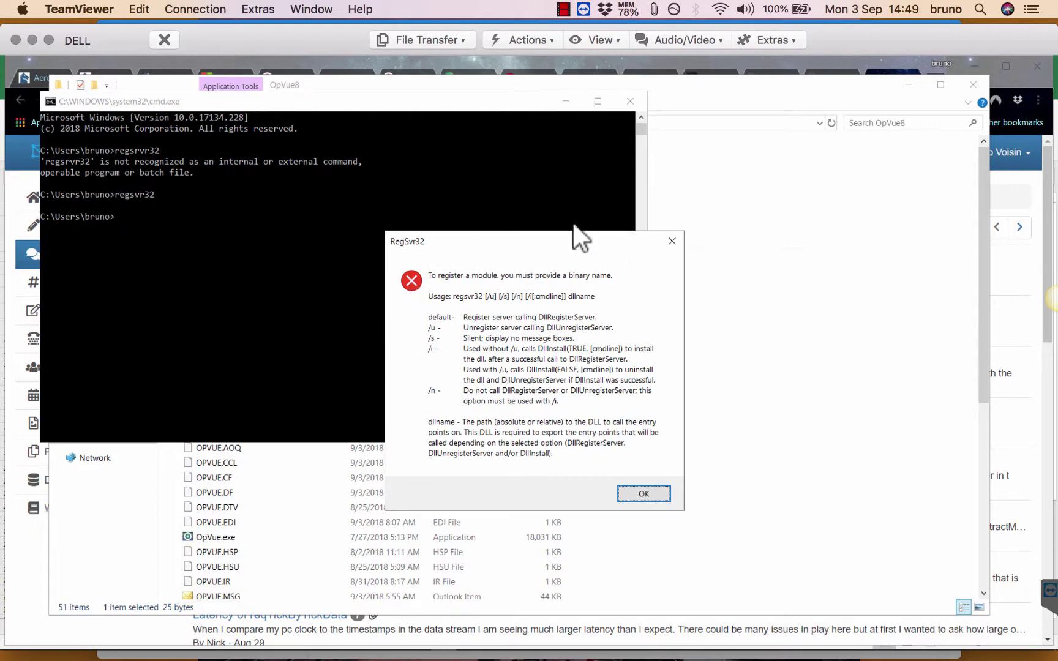
{"action": "left_click", "coordinate": [648, 495]}
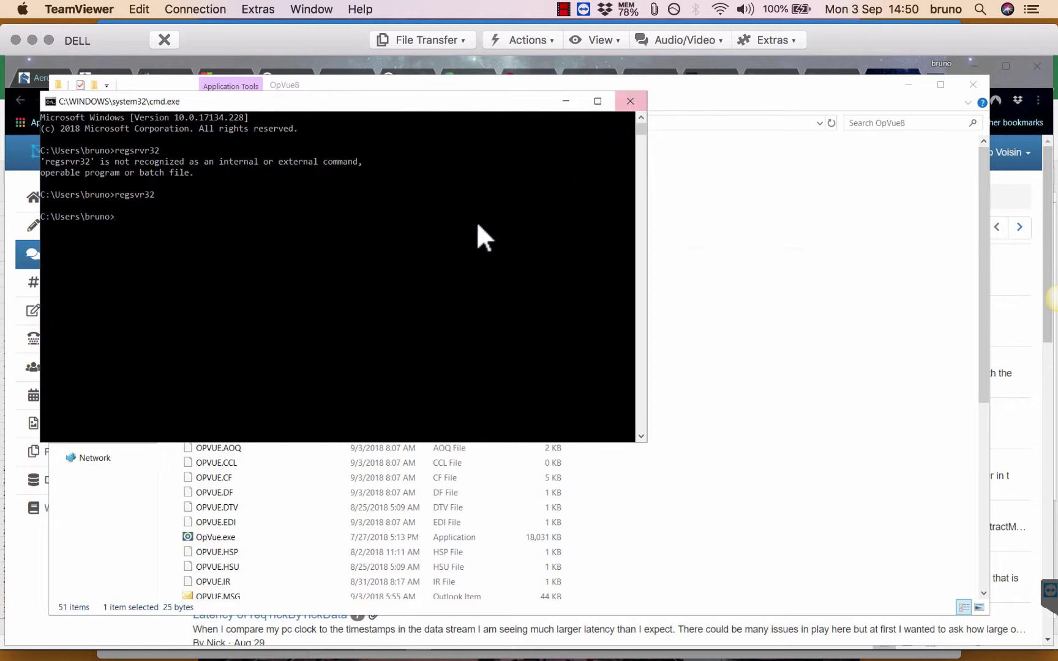
- Exit the command prompt and close the OpVue8 folder window and the RegTWS.bat Notepad window
{"action": "type", "text": "exit"}
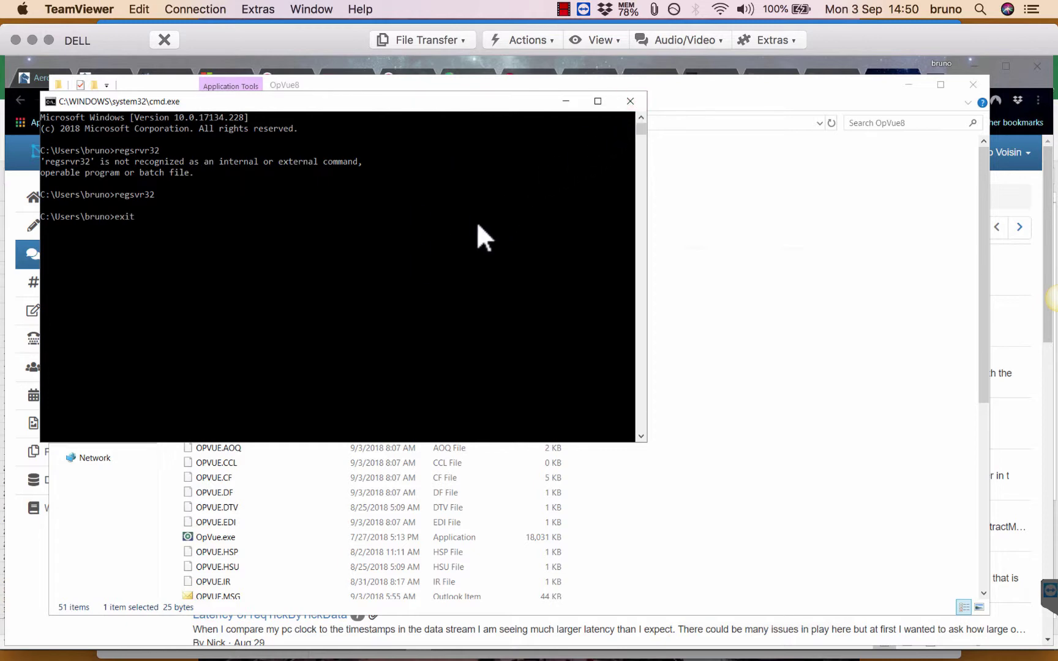
{"action": "key", "text": "Return"}
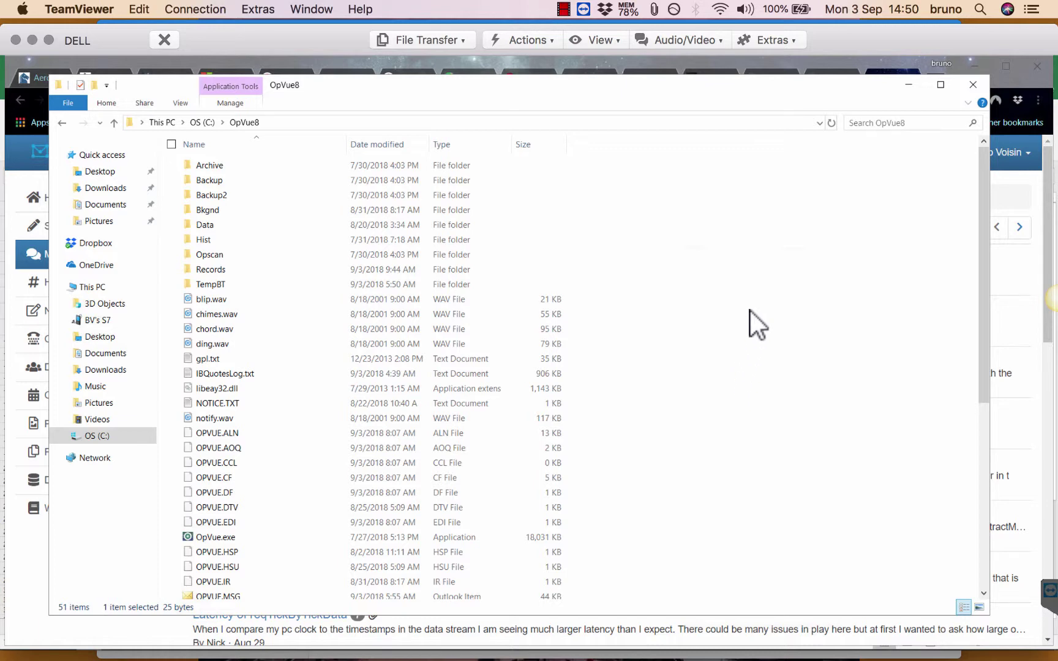
{"action": "left_click", "coordinate": [973, 84]}
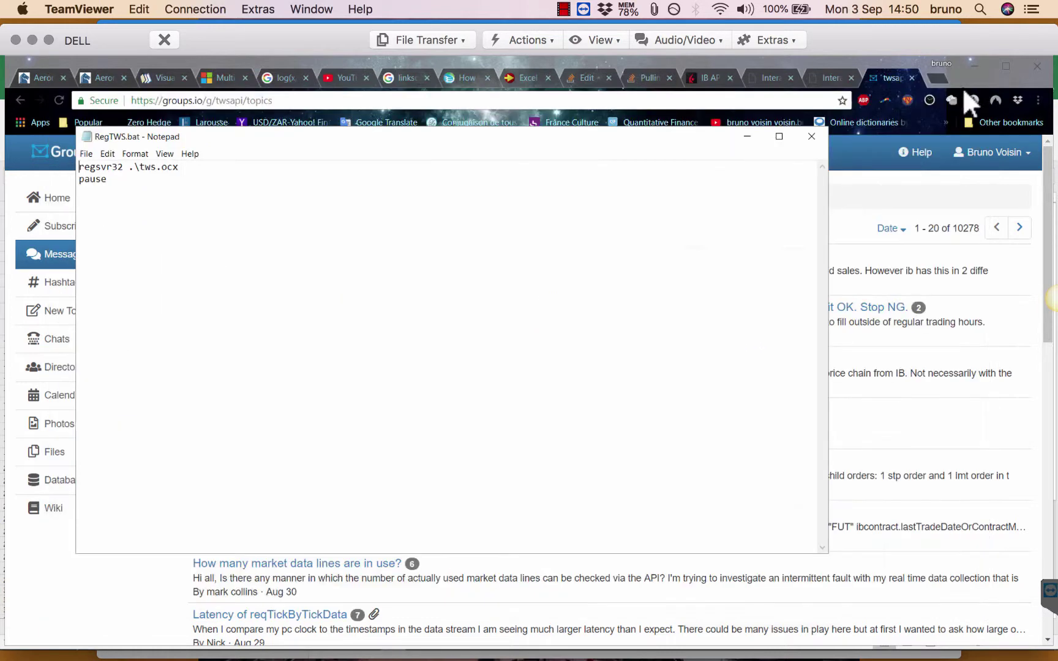
{"action": "left_click", "coordinate": [811, 136]}
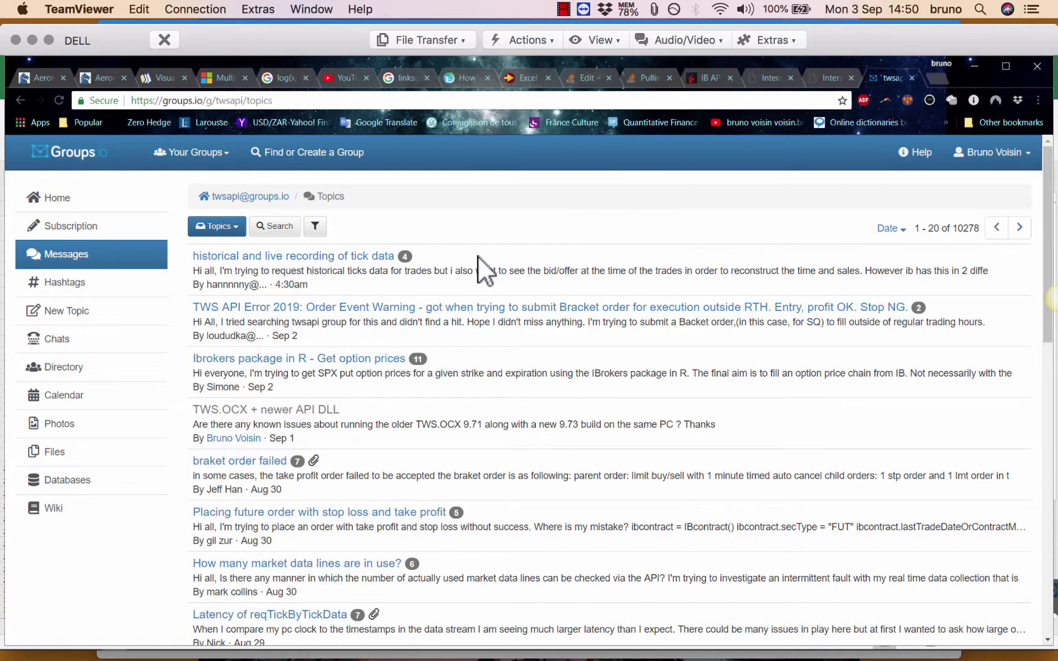
- Bring up Trader Workstation, minimize it to reveal the BIBOP V2.5.xlsm workbook, and initialise the workbook's TWS connection
{"action": "left_click", "coordinate": [334, 640]}
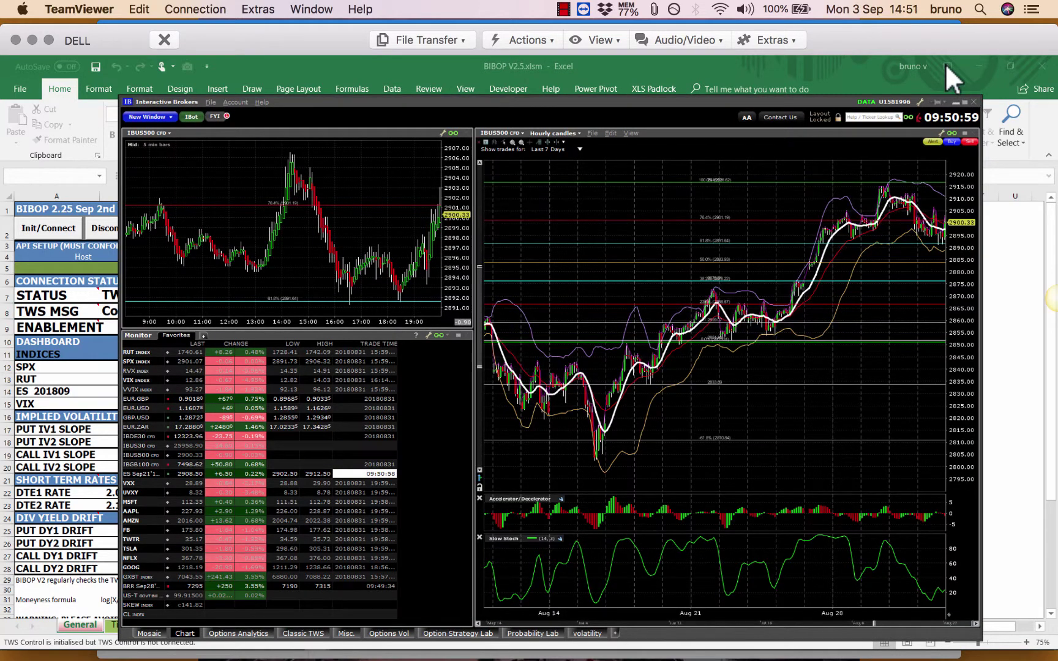
{"action": "left_click", "coordinate": [955, 101]}
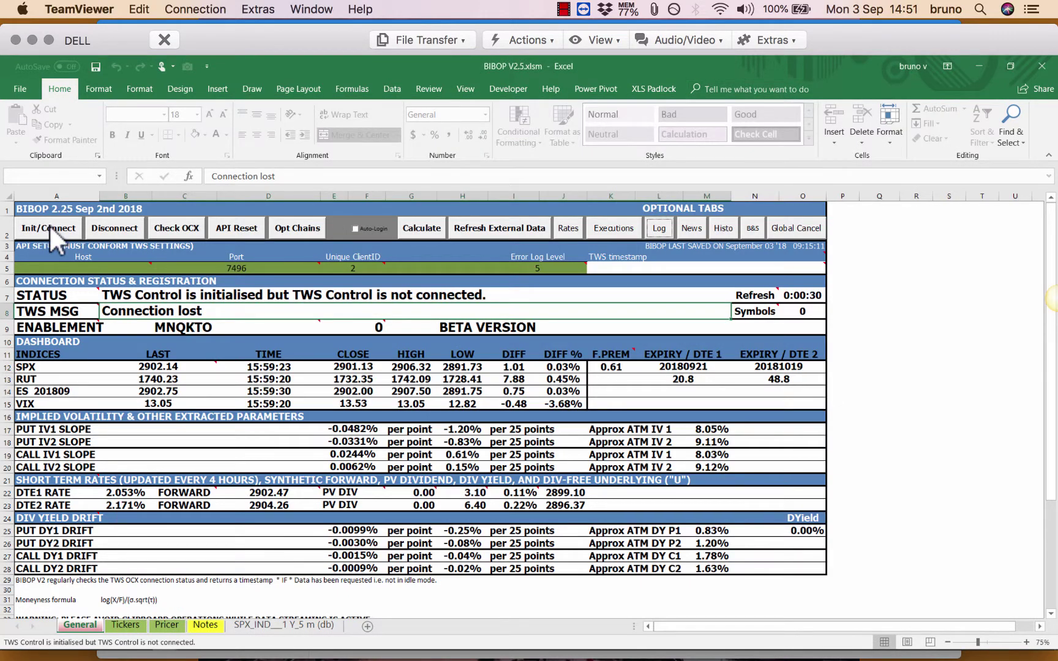
{"action": "left_click", "coordinate": [49, 228]}
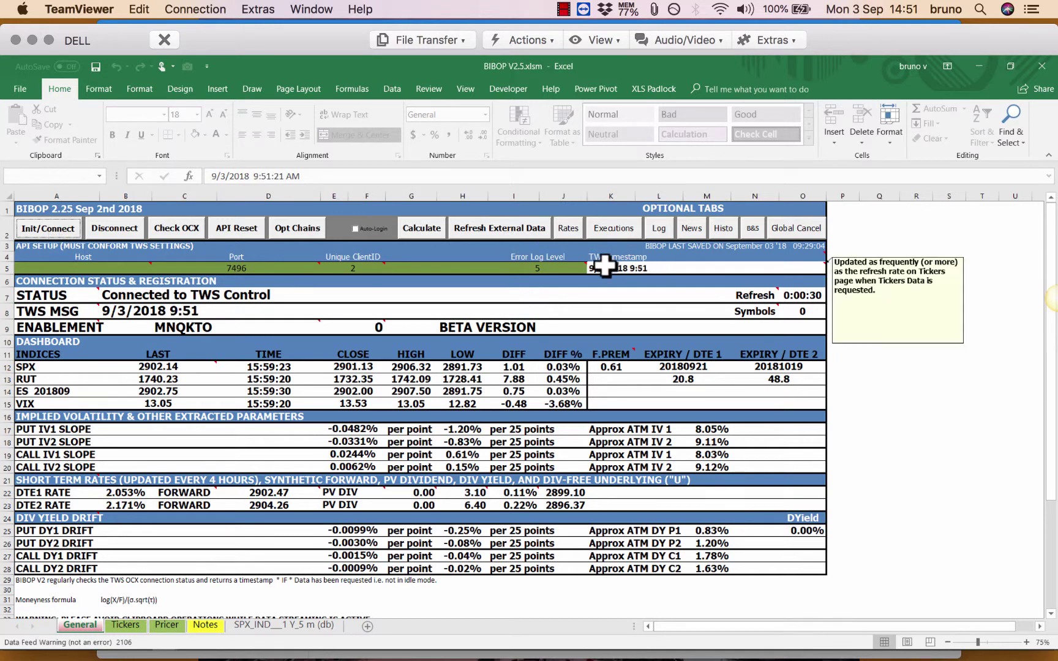
- Check the TWS timestamp and the OCX control from the General sheet, and go to the option chains
{"action": "mouse_move", "coordinate": [633, 272]}
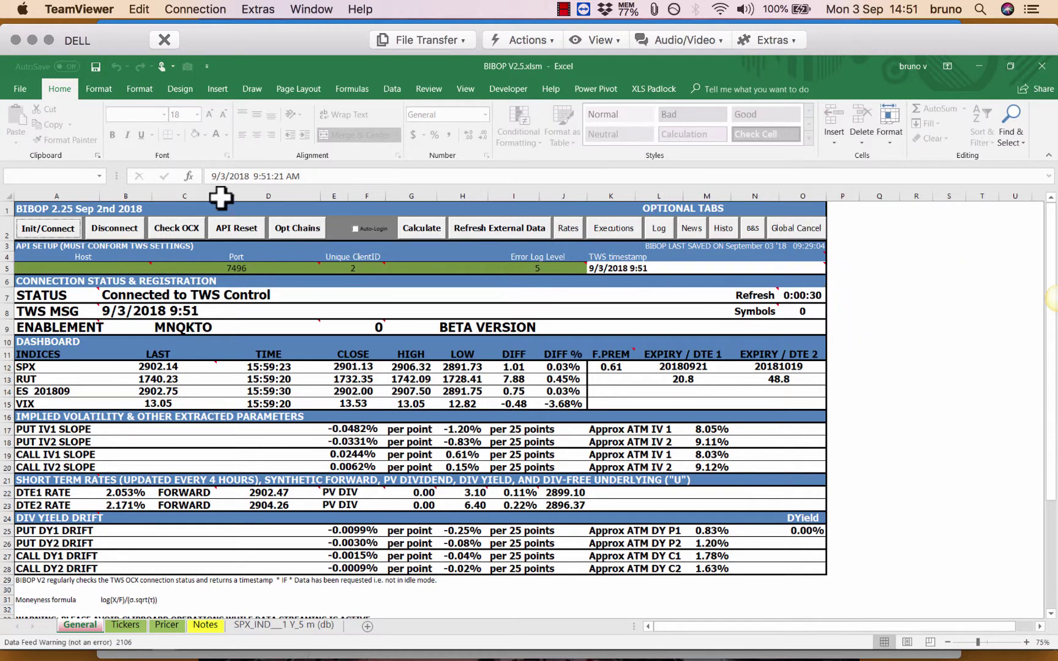
{"action": "left_click", "coordinate": [179, 228]}
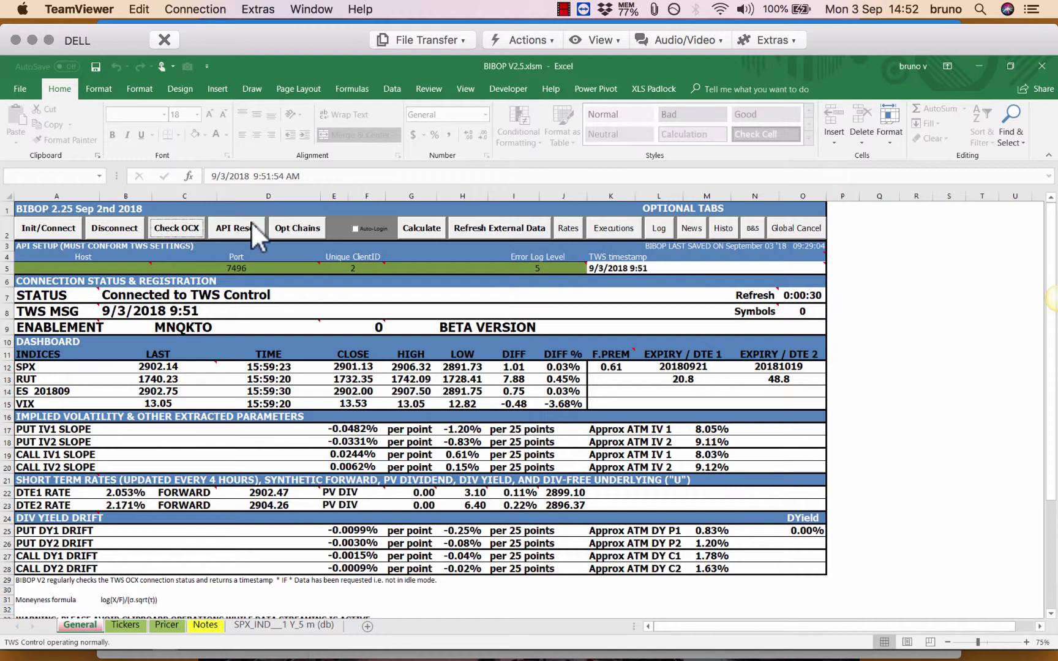
{"action": "left_click", "coordinate": [285, 229]}
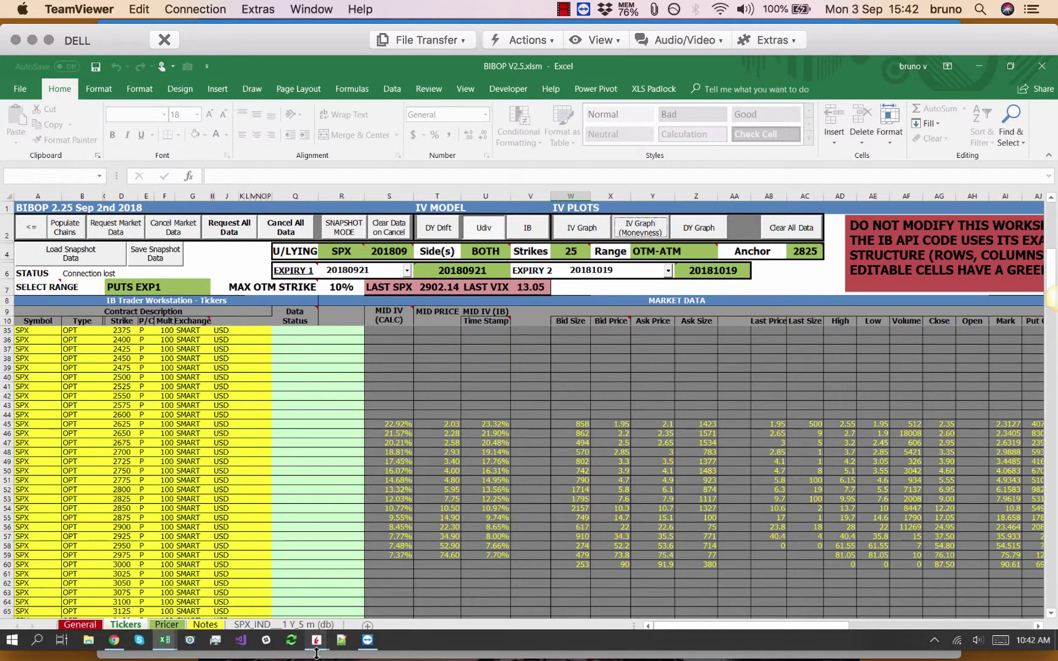
- Switch to Trader Workstation and open the API Settings page of its global configuration
{"action": "left_click", "coordinate": [316, 640]}
{"action": "left_click", "coordinate": [920, 102]}
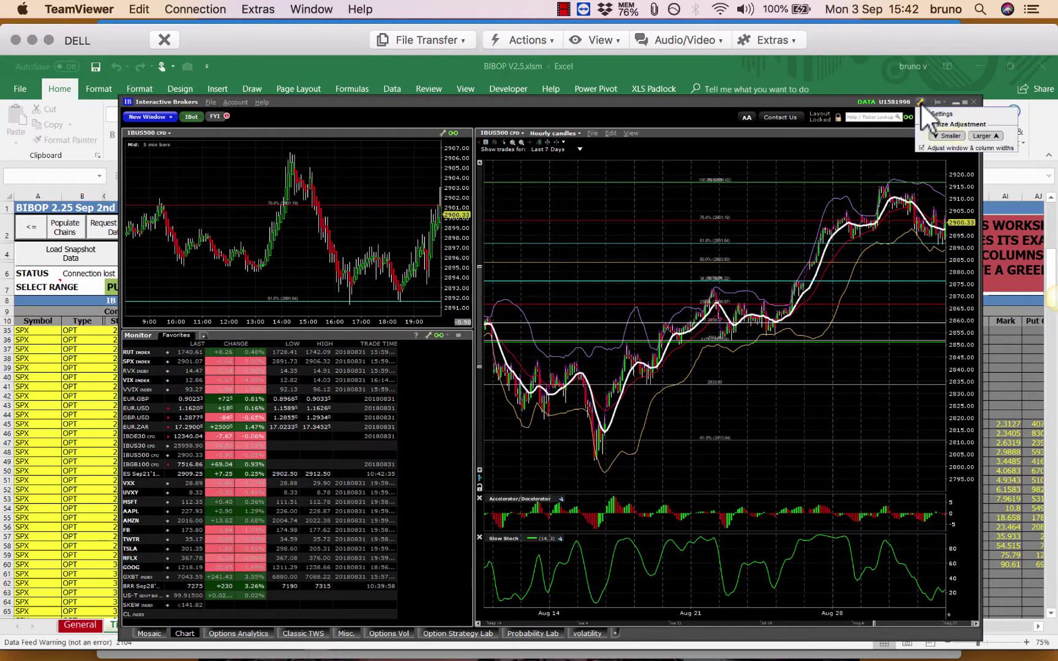
{"action": "left_click", "coordinate": [941, 113]}
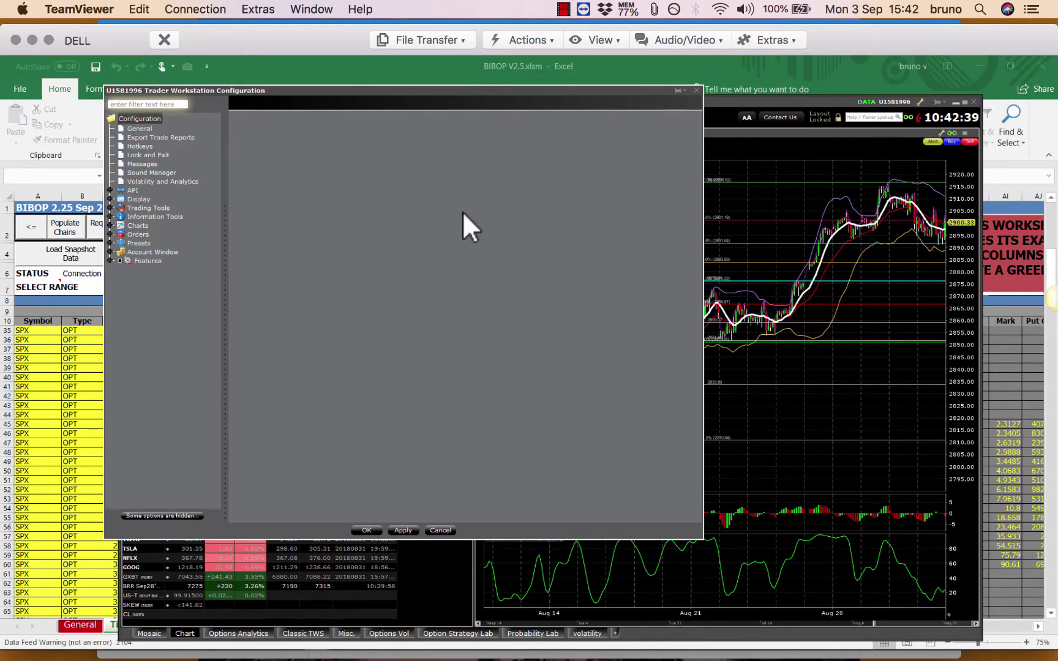
{"action": "left_click", "coordinate": [130, 189]}
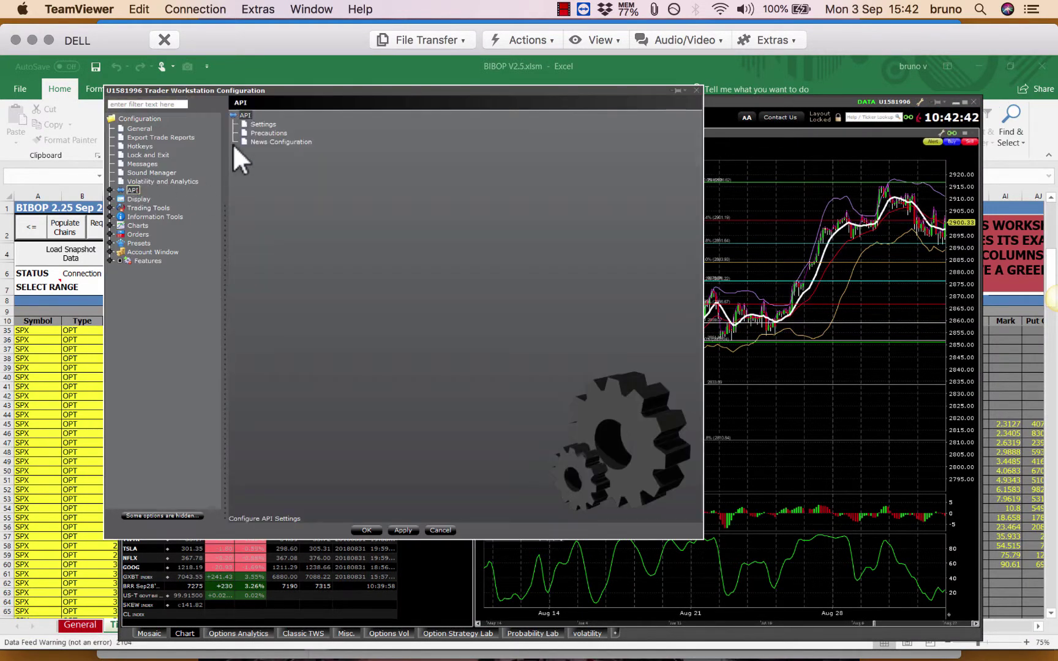
{"action": "left_click", "coordinate": [269, 124]}
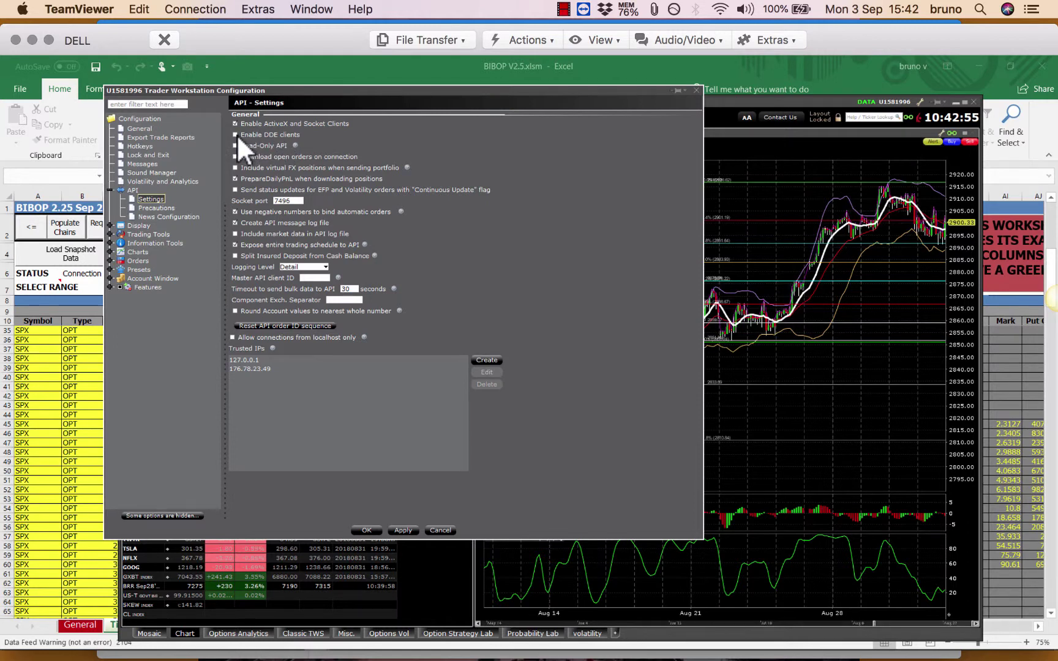
- Check the API message log option and the socket port, accept the configuration, and return to the BIBOP workbook
{"action": "left_click", "coordinate": [236, 223]}
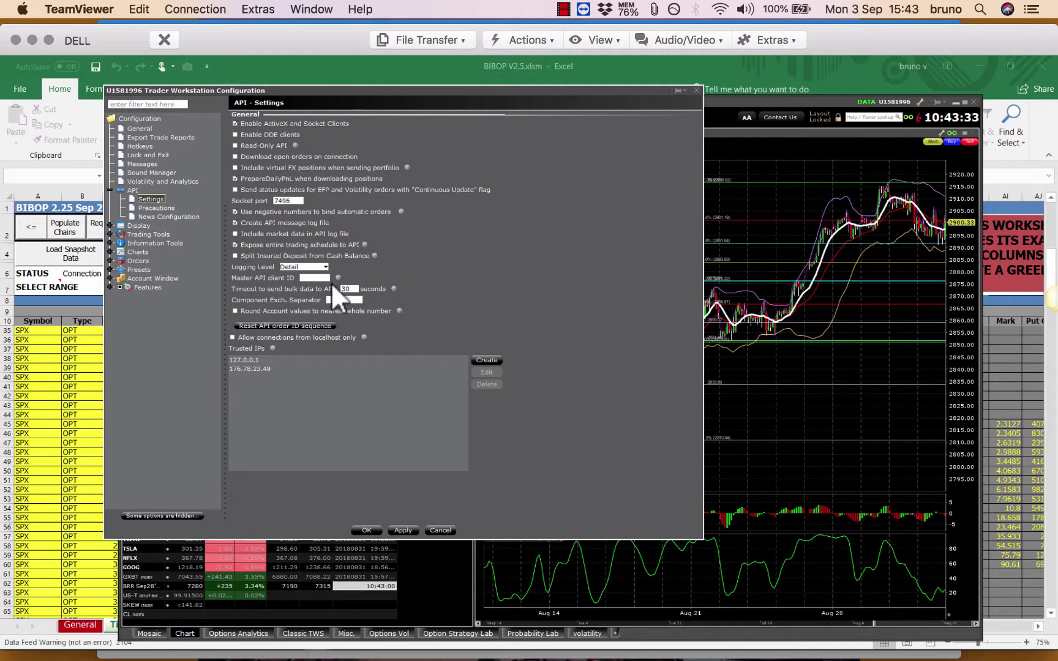
{"action": "double_click", "coordinate": [302, 200]}
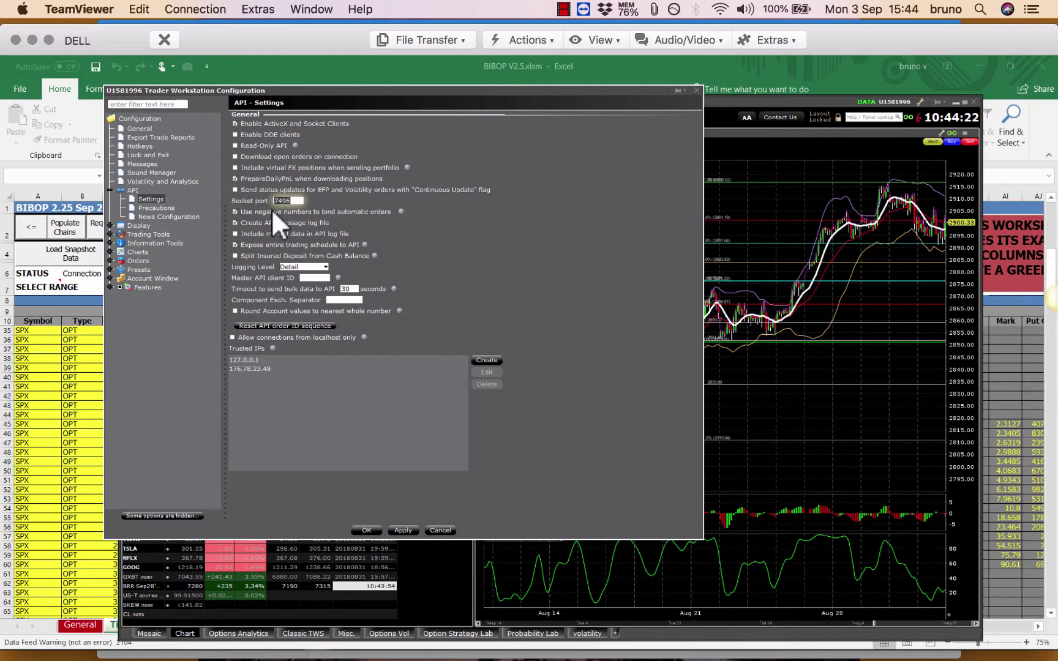
{"action": "left_click", "coordinate": [367, 530]}
{"action": "left_click", "coordinate": [108, 406]}
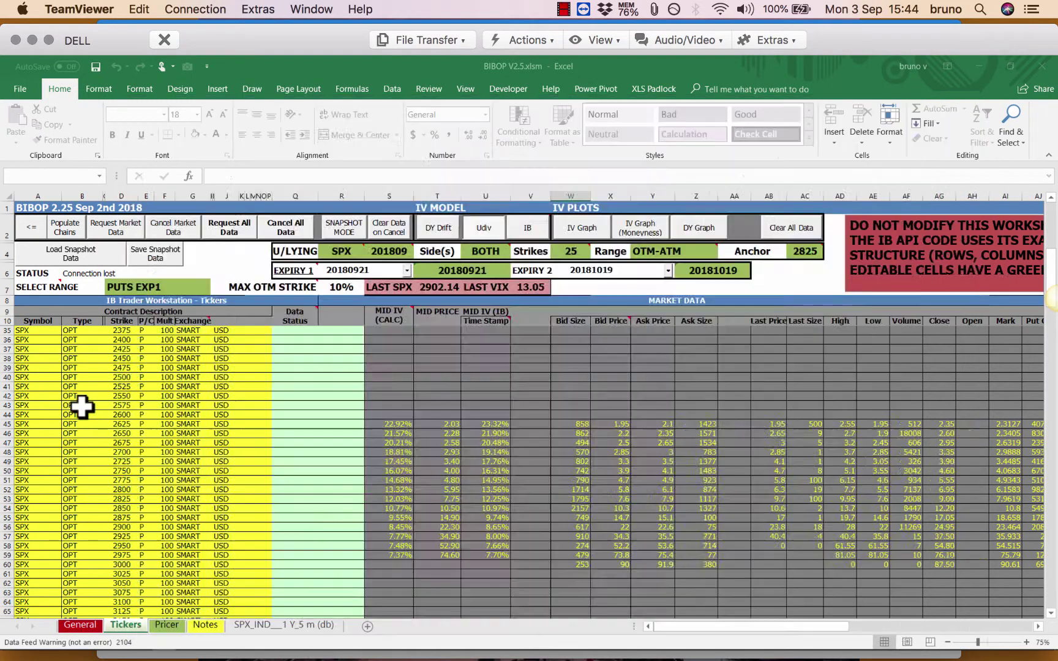
- Check the notes on the Port, Unique ClientID and Host cells in the General sheet's API setup
{"action": "left_click", "coordinate": [215, 268]}
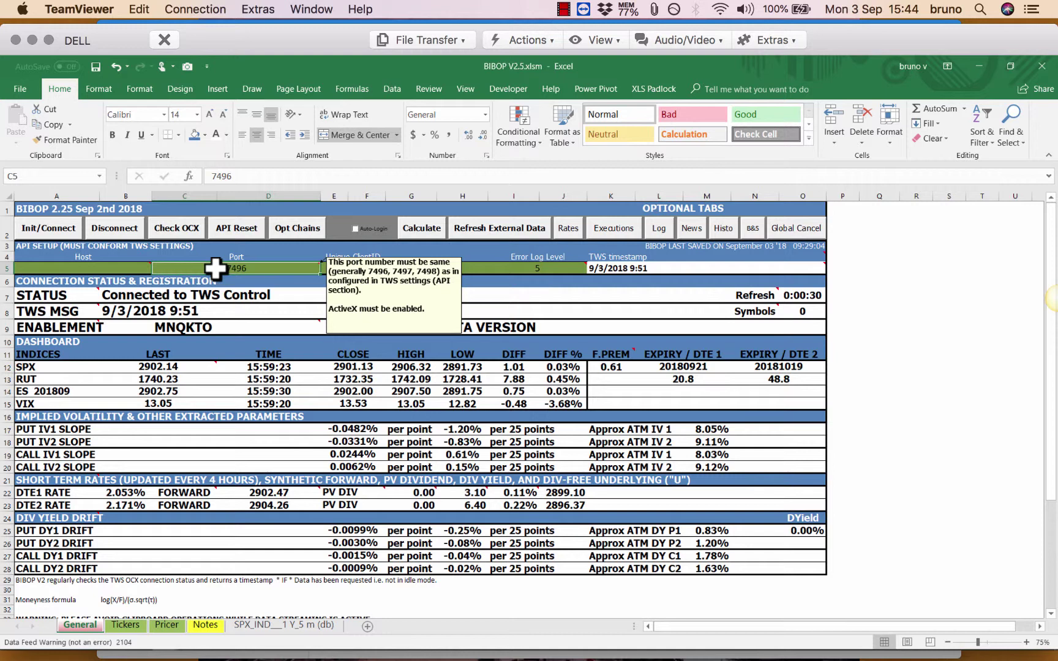
{"action": "left_click", "coordinate": [350, 269]}
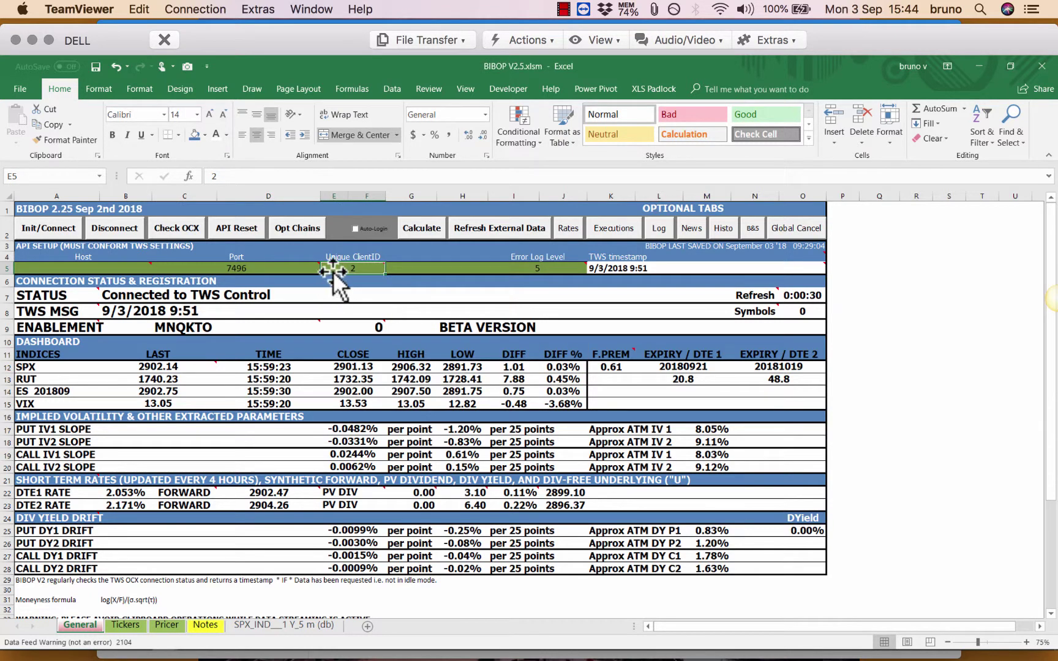
{"action": "mouse_move", "coordinate": [334, 267]}
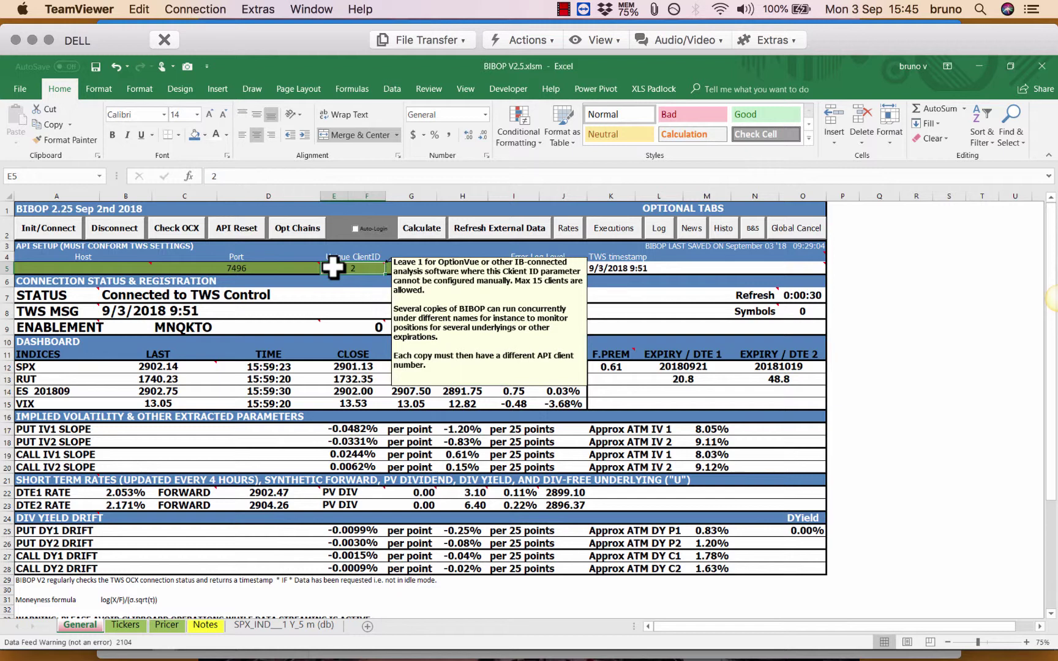
{"action": "mouse_move", "coordinate": [252, 269]}
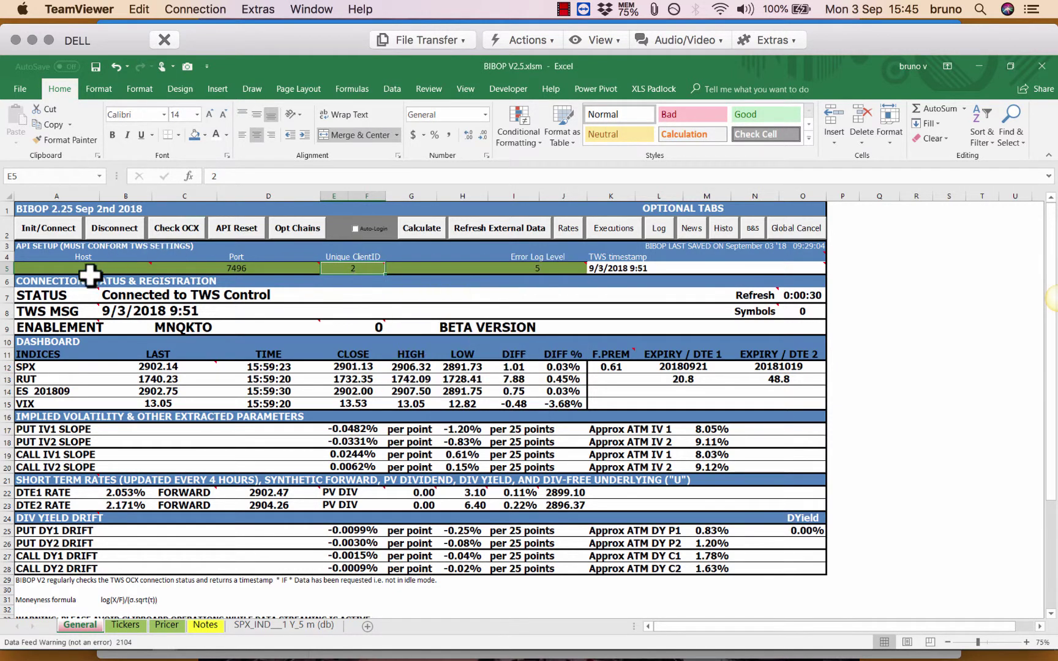
{"action": "left_click", "coordinate": [62, 267]}
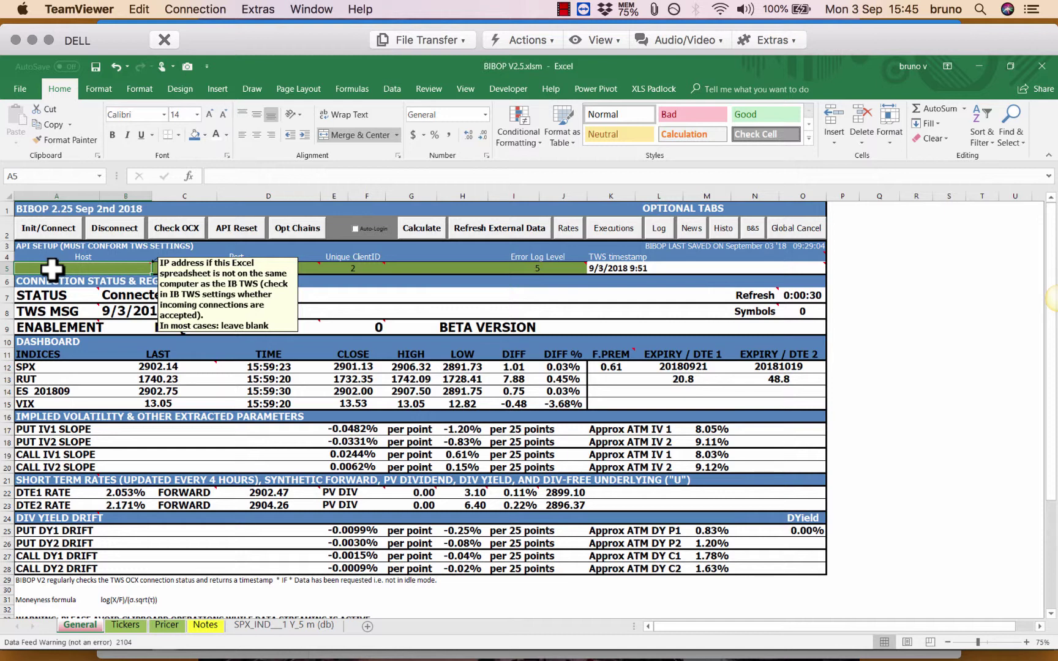
- Disconnect the workbook from TWS, set the API port to 7497, and try to connect again
{"action": "left_click", "coordinate": [226, 269]}
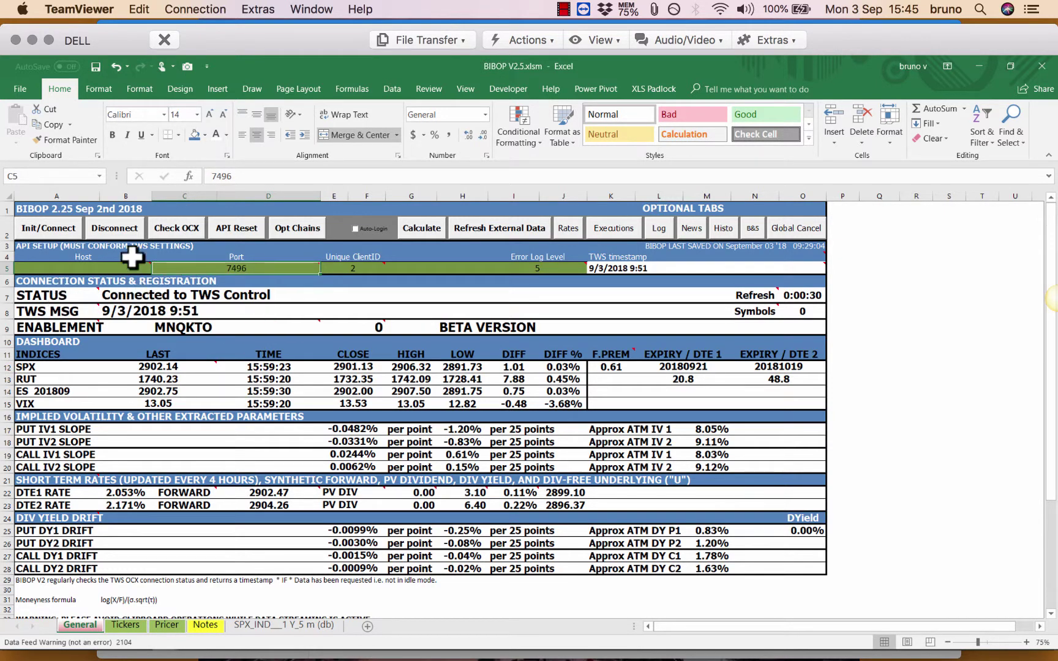
{"action": "left_click", "coordinate": [117, 231]}
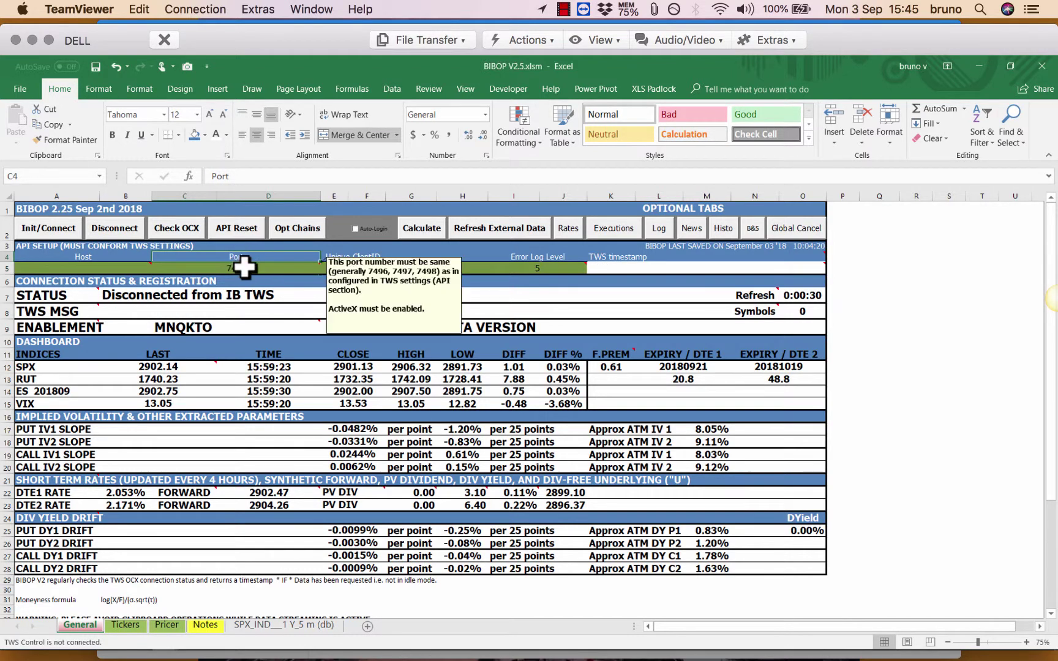
{"action": "type", "text": "7497"}
{"action": "key", "text": "Tab"}
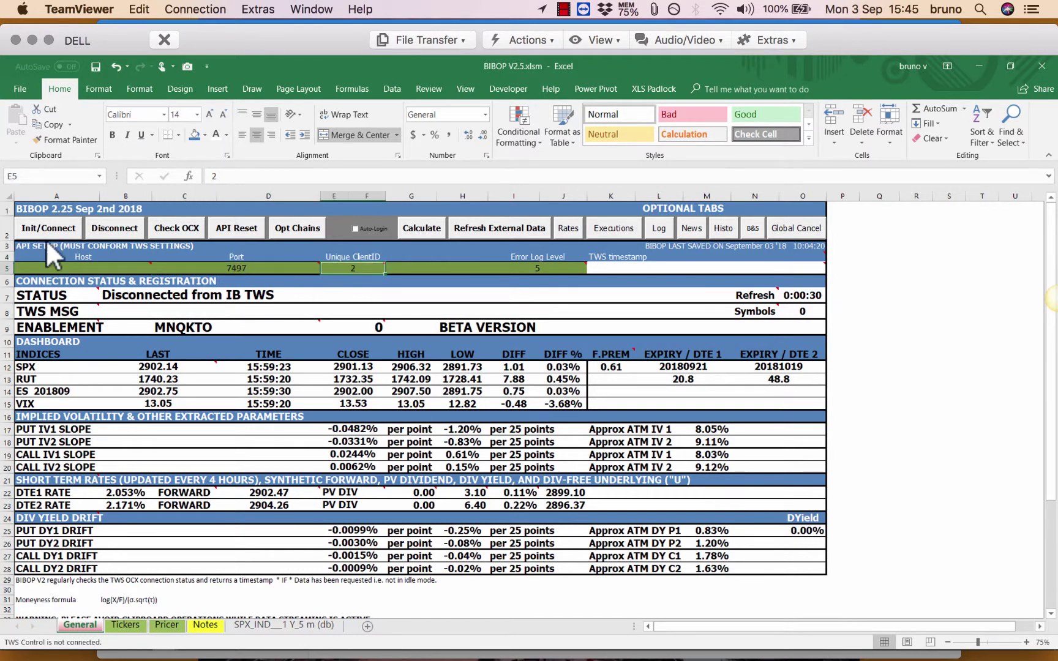
{"action": "left_click", "coordinate": [44, 231]}
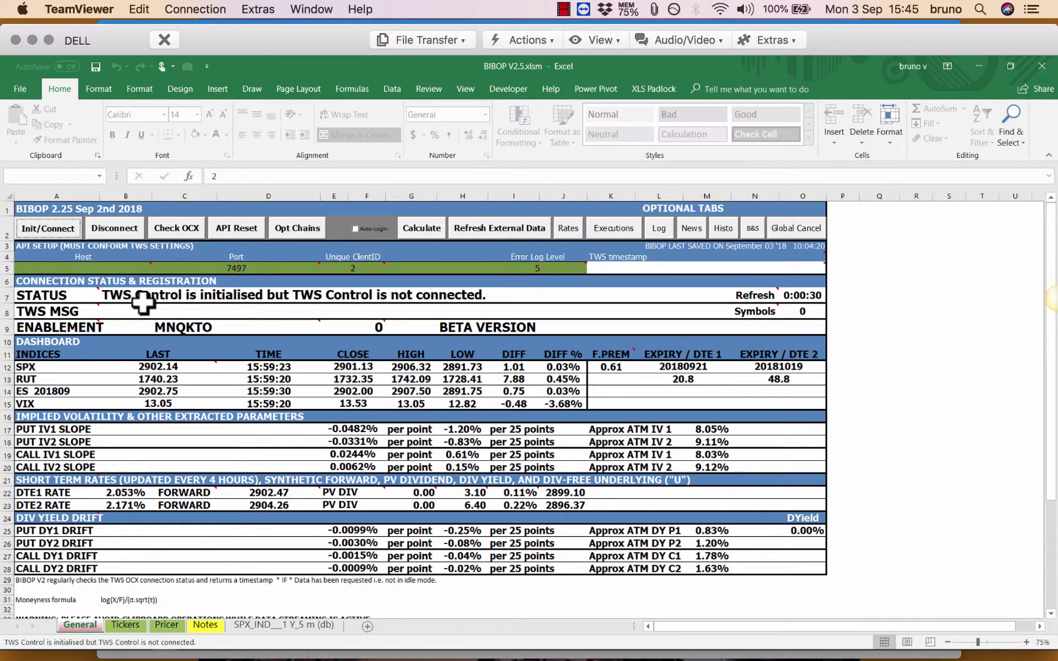
- Open the BIBOP log, clear all its entries, and return to the General sheet
{"action": "left_click", "coordinate": [658, 229]}
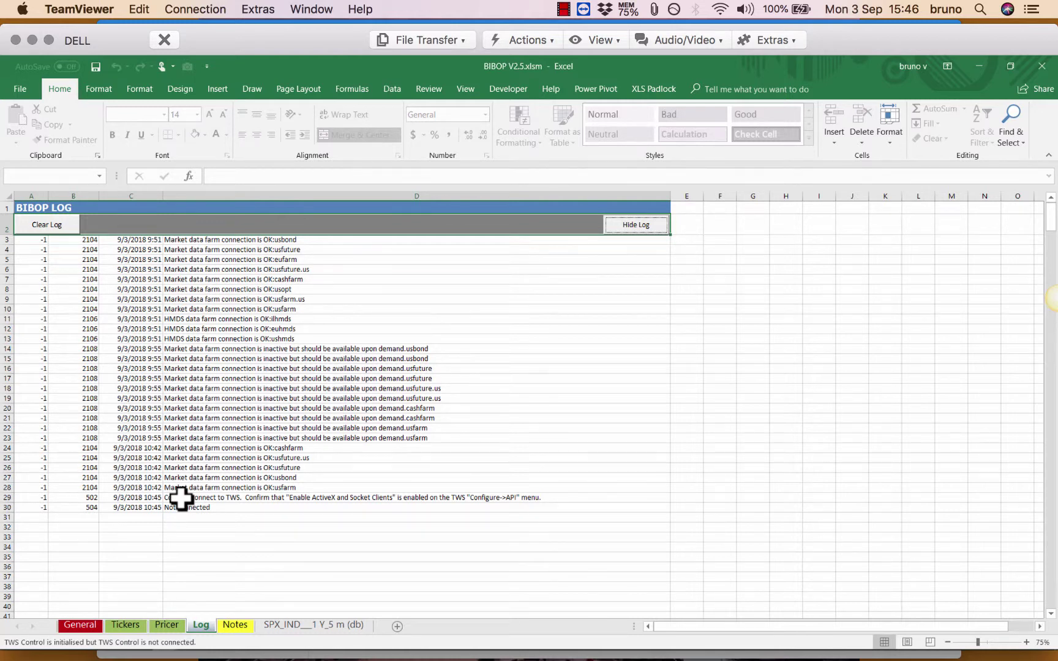
{"action": "left_click", "coordinate": [61, 223]}
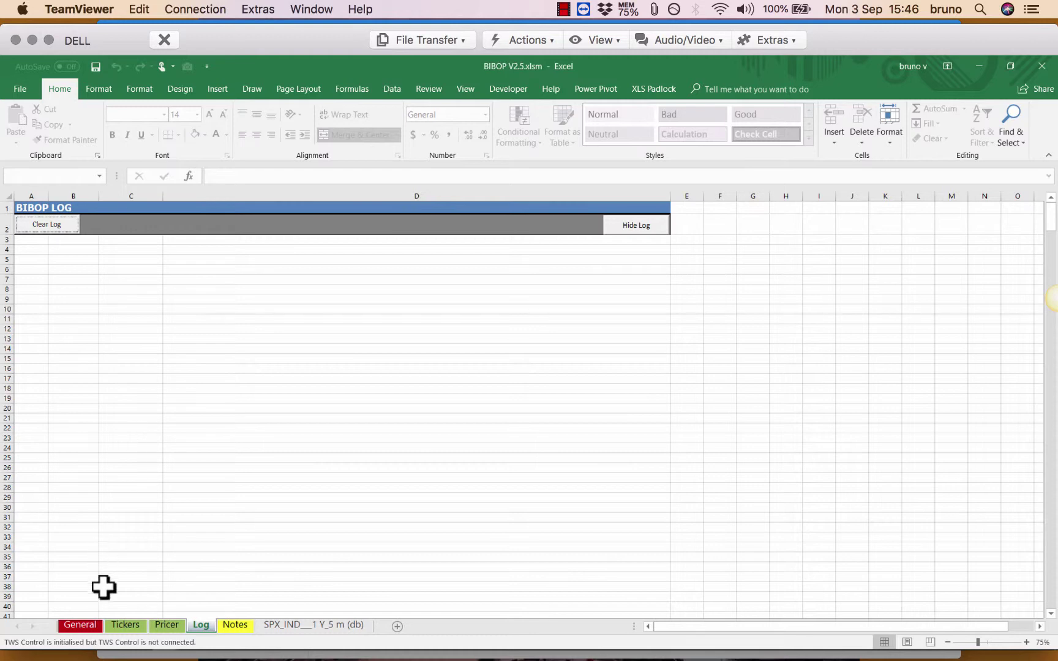
{"action": "left_click", "coordinate": [80, 624]}
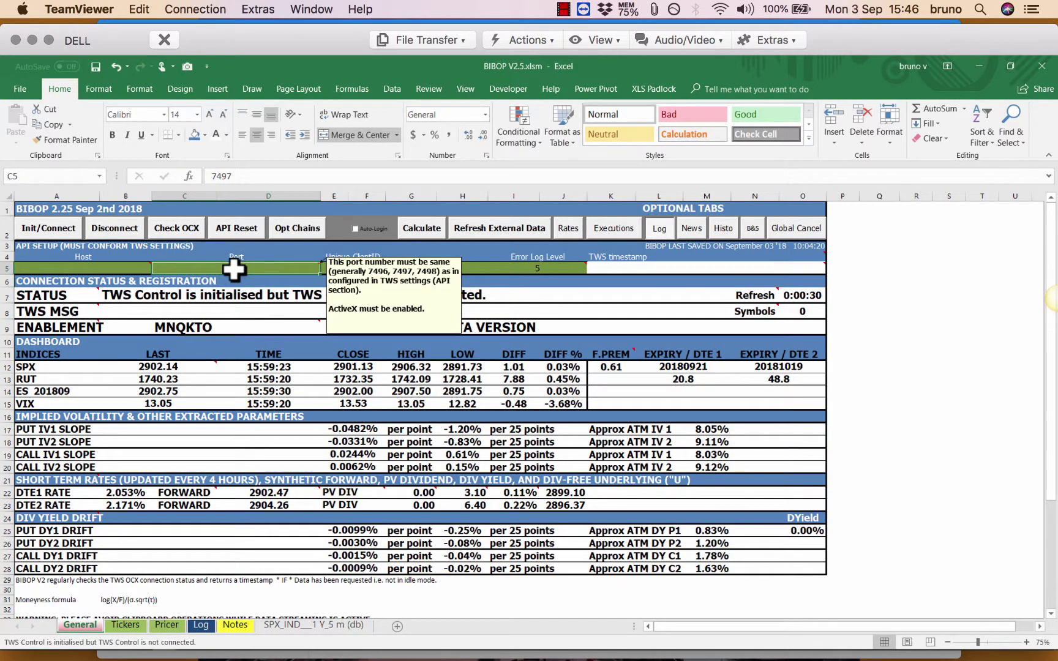
- Set the API port to 7496 and check the note on the Unique ClientID cell
{"action": "type", "text": "7496"}
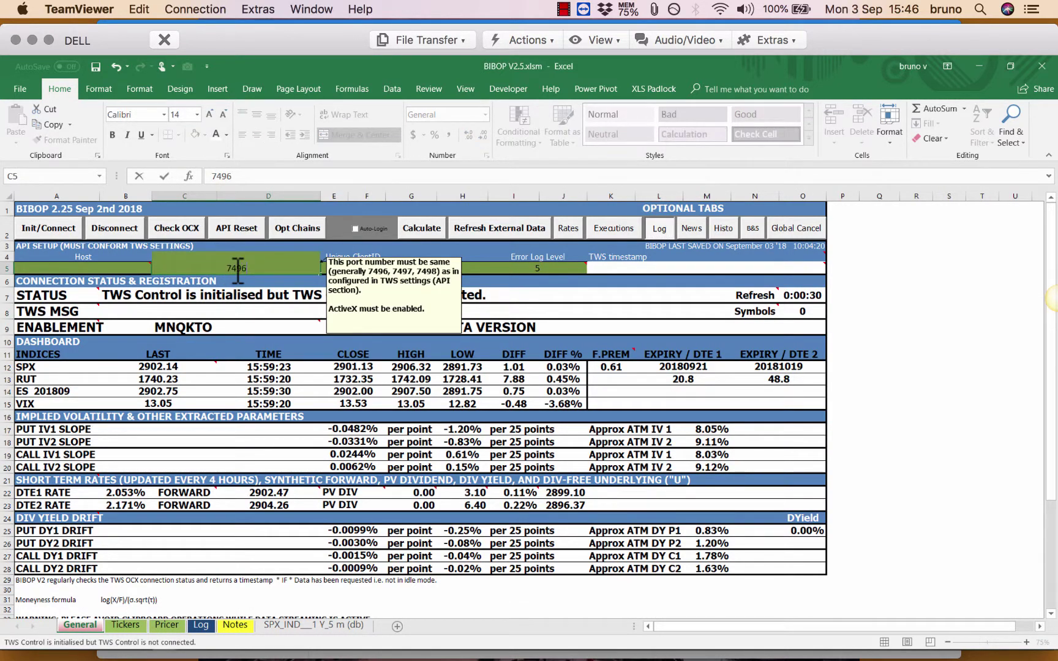
{"action": "key", "text": "Tab"}
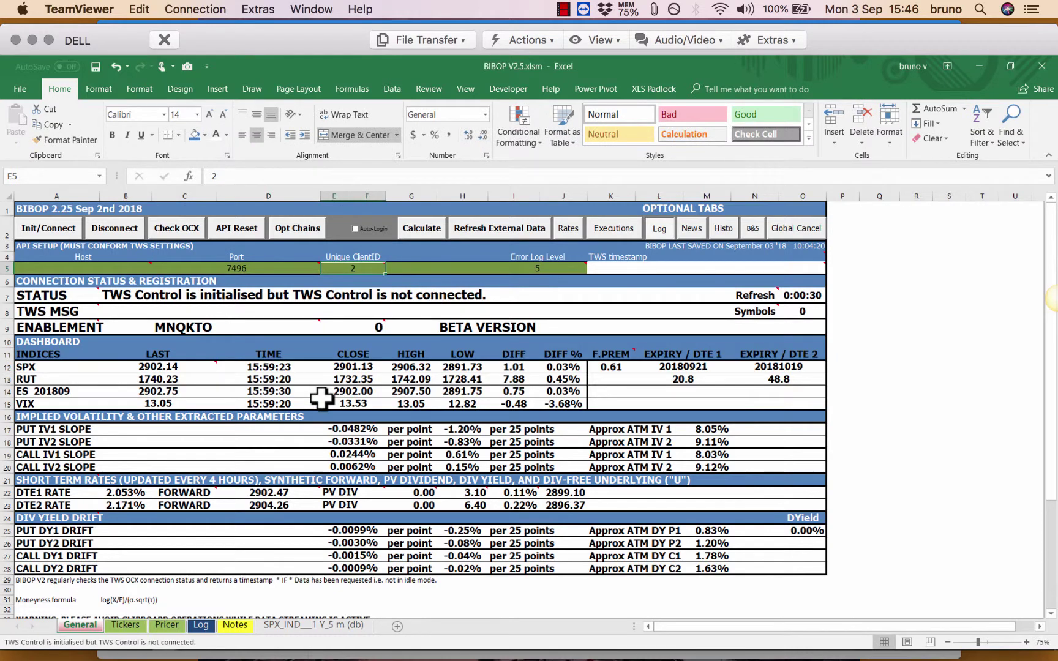
{"action": "mouse_move", "coordinate": [338, 268]}
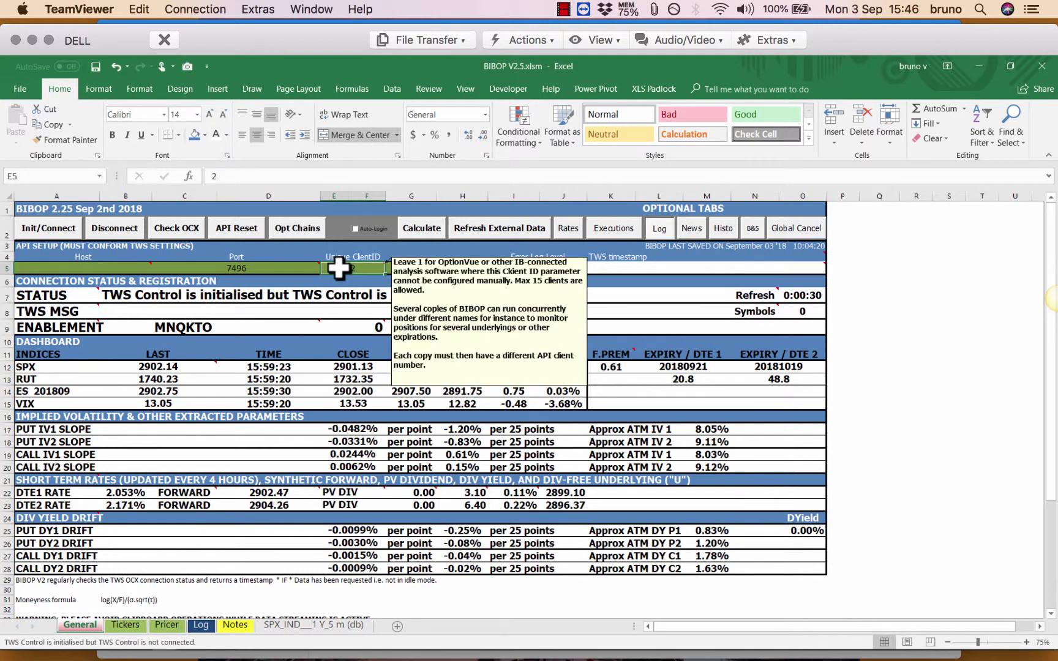